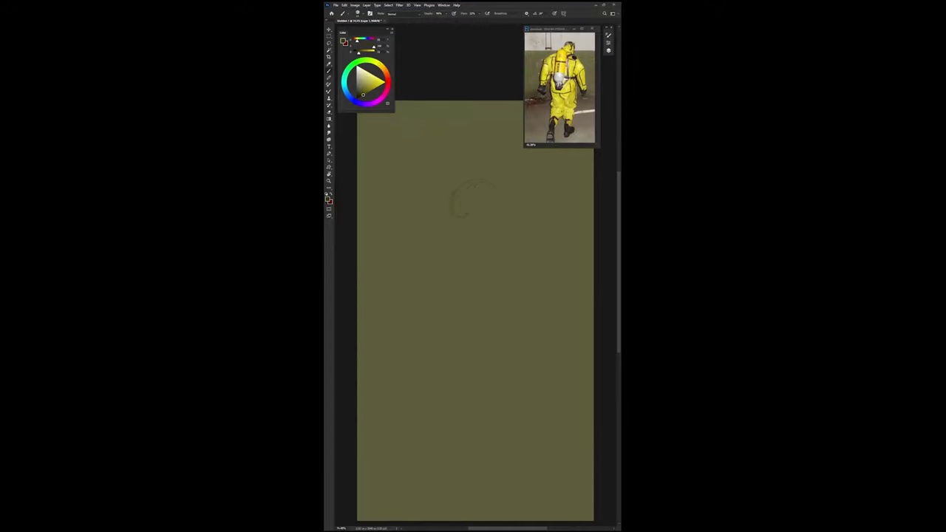
- Sketch the figure's head, backpack, arm, torso outline and leg lines
drag(473, 185, 444, 325)
mouse_move(466, 222)
mouse_down()
mouse_move(473, 318)
mouse_move(525, 288)
mouse_up()
drag(517, 251, 525, 332)
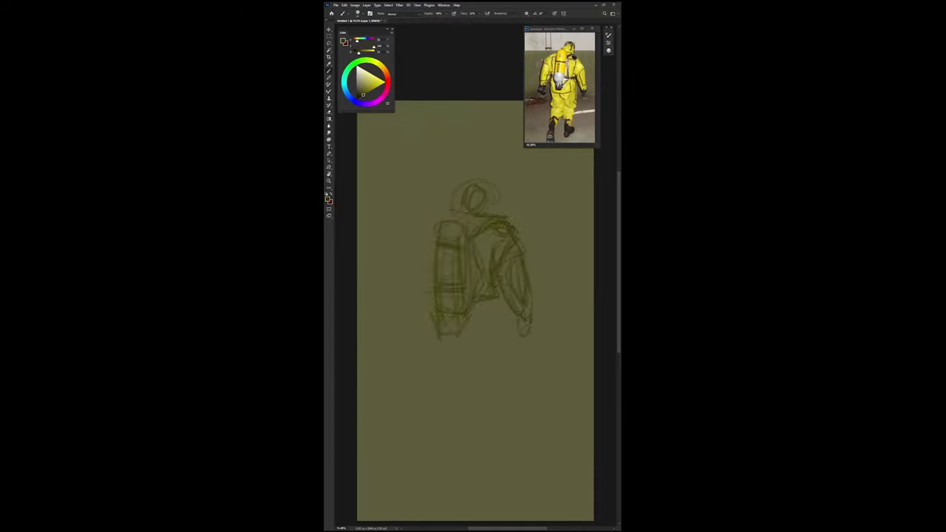
drag(453, 211, 410, 314)
drag(414, 255, 421, 333)
drag(444, 303, 473, 385)
drag(506, 296, 510, 384)
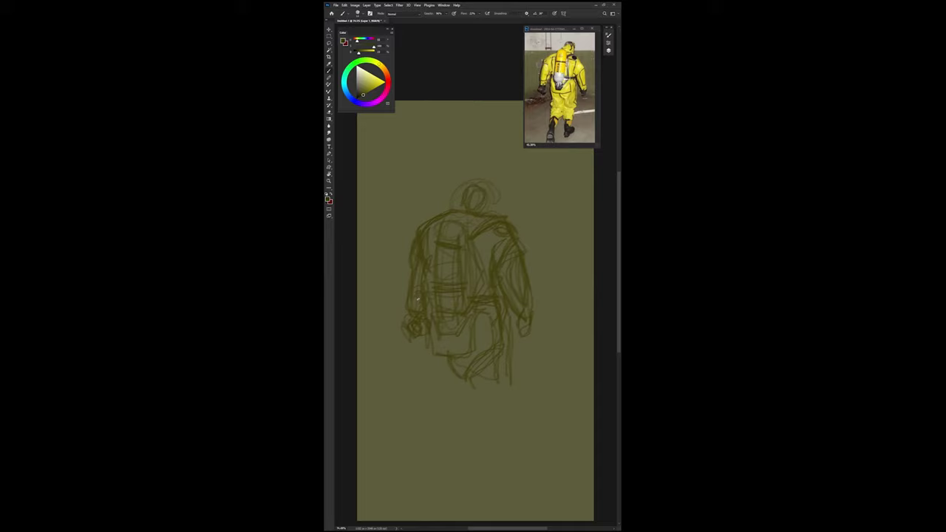
- Sketch the legs and boots below the torso
drag(429, 333, 466, 421)
drag(428, 369, 454, 418)
drag(495, 362, 480, 418)
drag(487, 381, 495, 451)
mouse_move(480, 444)
mouse_down()
mouse_move(517, 481)
mouse_move(495, 484)
mouse_up()
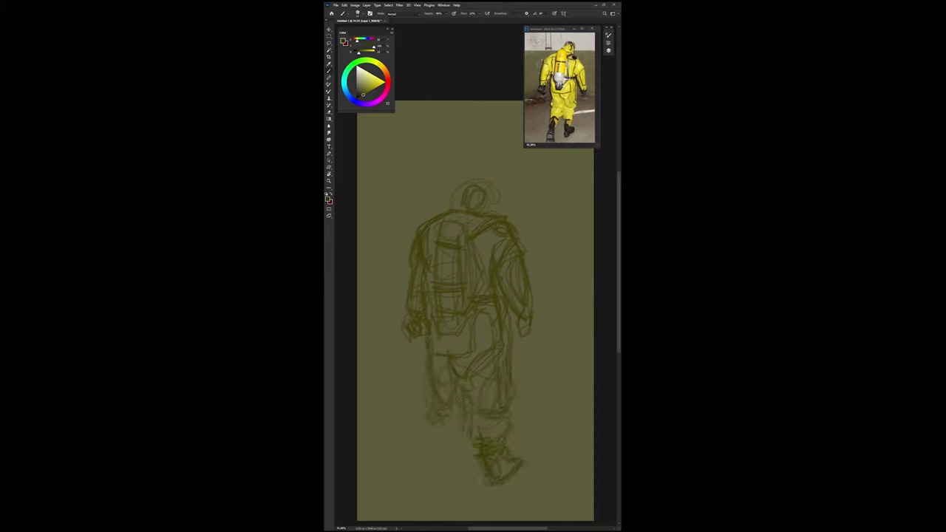
drag(462, 421, 429, 466)
drag(479, 476, 492, 492)
- Refine the arm and head outlines of the sketch
drag(447, 452, 425, 511)
drag(510, 273, 507, 303)
drag(407, 266, 399, 348)
drag(455, 210, 492, 181)
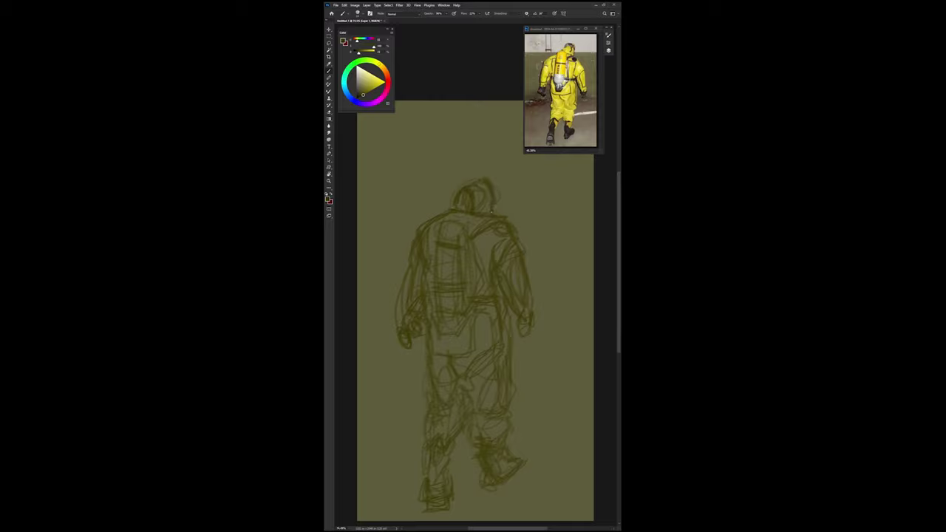
- Draw rough corridor construction lines around the figure
drag(358, 392, 405, 381)
drag(520, 410, 592, 406)
drag(361, 373, 425, 370)
drag(399, 103, 403, 188)
key(F7)
- Shift the olive canvas toward grey-green with a Hue/Saturation adjustment
click(584, 73)
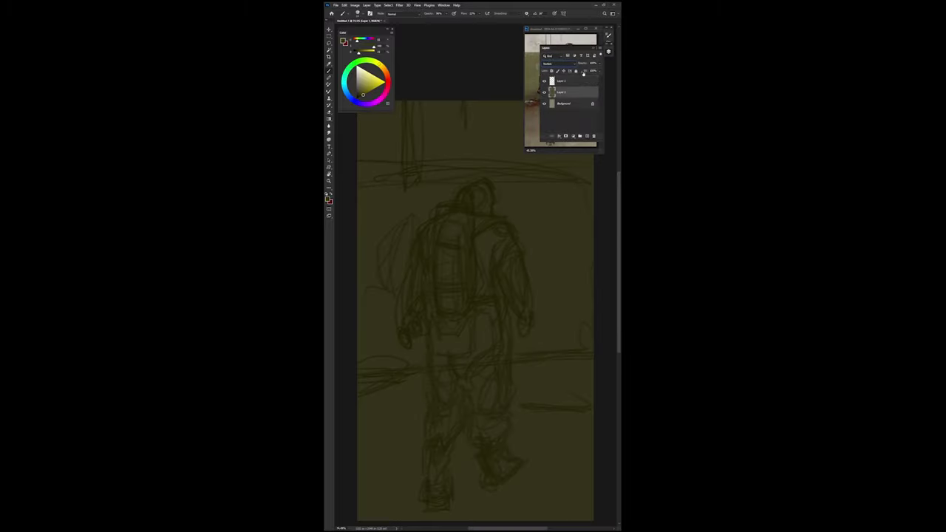
key(ctrl+u)
key(Return)
key(F7)
- Fill the suit solid yellow from hood to feet and paint a brown floor
drag(484, 236, 458, 354)
drag(518, 237, 524, 325)
drag(458, 340, 473, 481)
drag(362, 369, 429, 392)
drag(363, 414, 591, 473)
drag(488, 399, 591, 517)
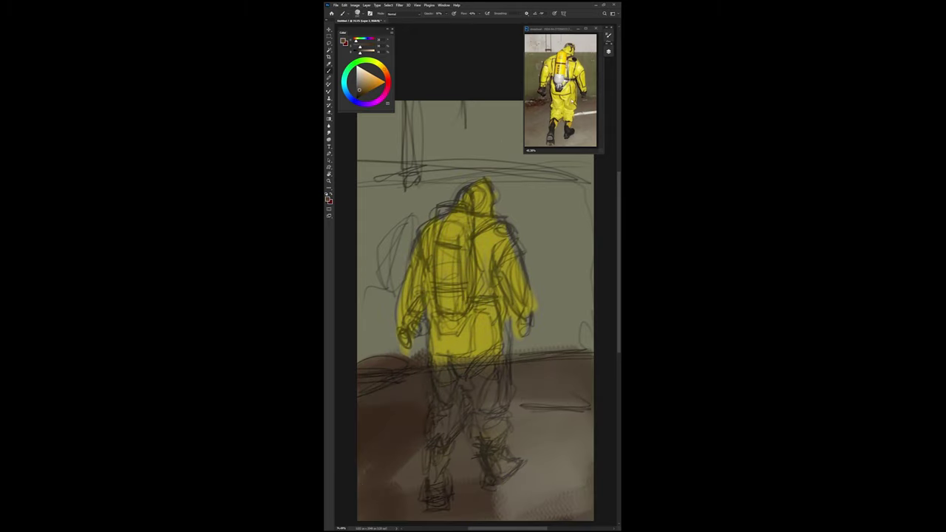
drag(436, 225, 429, 325)
drag(480, 192, 466, 503)
- Paint a dark grey-green wall behind the figure, covering the upper sketch lines
drag(510, 310, 591, 351)
drag(532, 243, 592, 333)
mouse_move(362, 311)
mouse_down()
mouse_move(421, 391)
mouse_move(444, 177)
mouse_up()
drag(362, 170, 591, 192)
drag(518, 170, 584, 289)
- Add a red patch, dark edges along the left side and legs, and the tank shape
drag(392, 280, 406, 347)
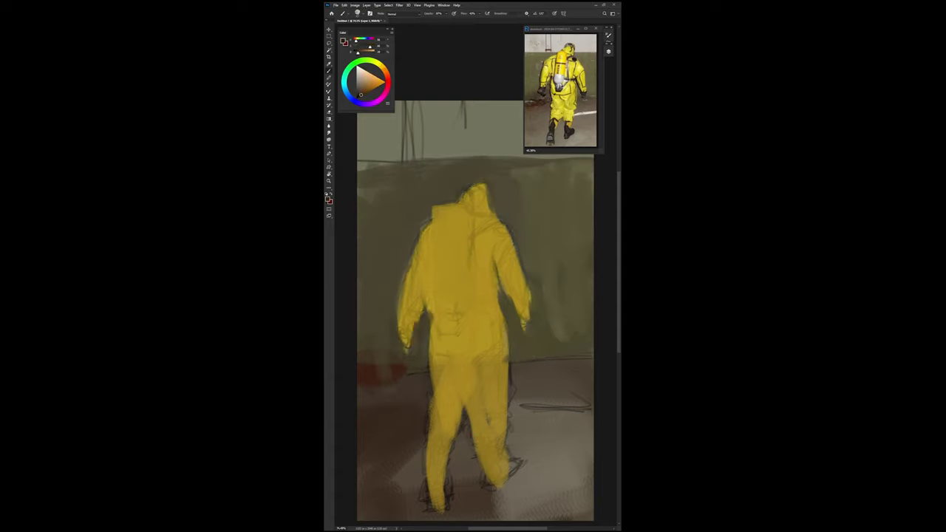
drag(415, 232, 396, 347)
drag(427, 311, 430, 465)
mouse_move(443, 203)
mouse_down()
mouse_move(458, 296)
mouse_move(425, 272)
mouse_move(438, 214)
mouse_up()
- Paint the back tank with a grey bottom and dark outlines on the arms and hood
drag(411, 247, 436, 296)
drag(440, 222, 447, 321)
drag(429, 248, 429, 292)
drag(476, 248, 495, 296)
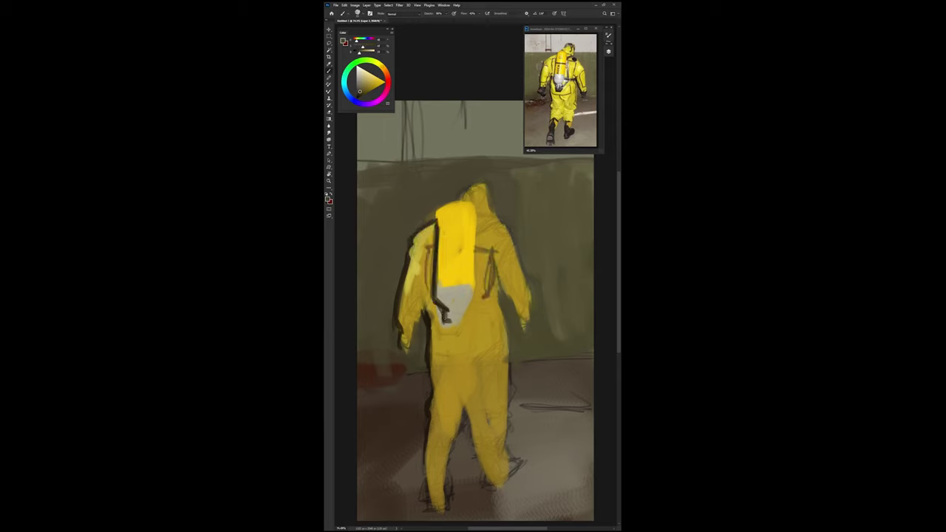
drag(427, 259, 403, 314)
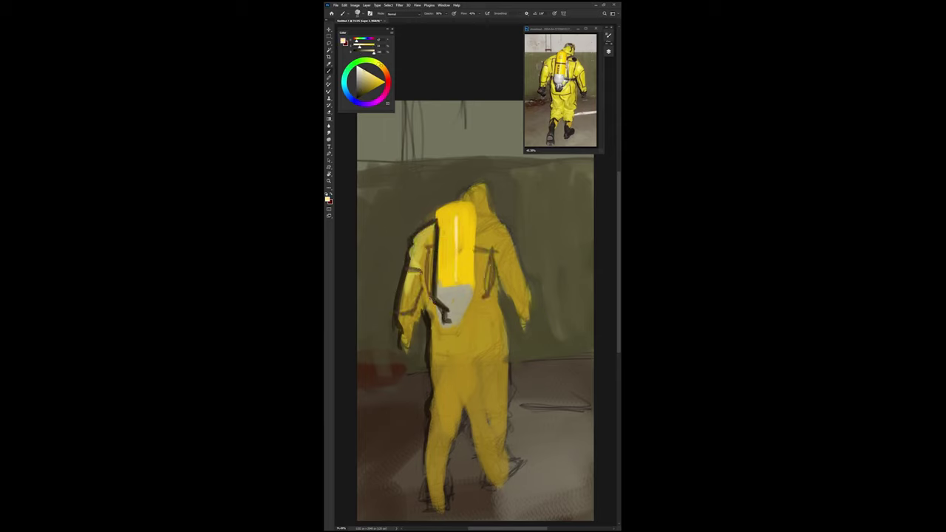
mouse_move(464, 190)
mouse_down()
mouse_move(494, 213)
mouse_move(499, 266)
mouse_up()
- Outline the right shoulder and back in dark brown and highlight the right arm
alt+click(476, 190)
alt+click(496, 229)
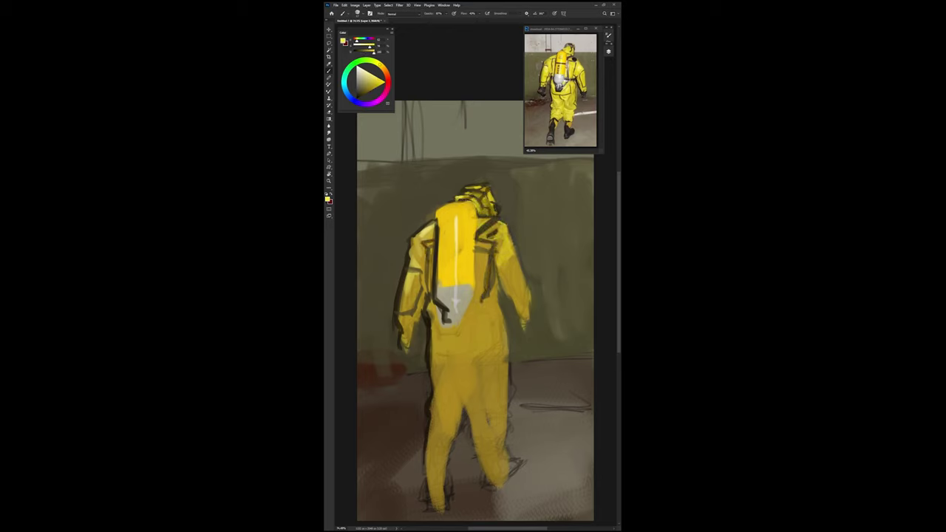
drag(495, 228, 528, 314)
mouse_move(479, 252)
mouse_down()
mouse_move(482, 287)
mouse_move(497, 306)
mouse_up()
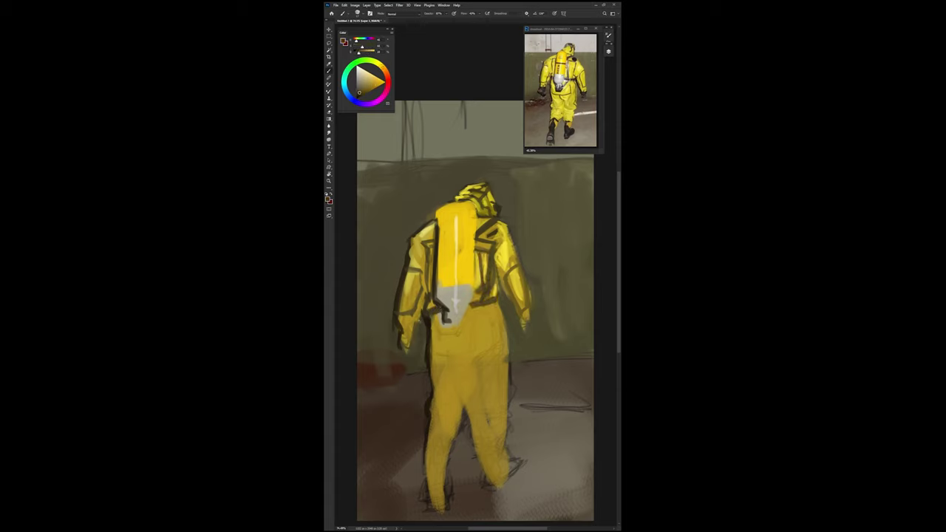
- Brighten the left side in yellow and paint the backpack tank orange
alt+click(431, 296)
drag(424, 293, 438, 342)
mouse_move(443, 207)
mouse_down()
mouse_move(465, 284)
mouse_move(476, 221)
mouse_move(476, 284)
mouse_up()
- Lighten the right wall and floor with grey and darken the wall's top and base
drag(553, 236, 561, 332)
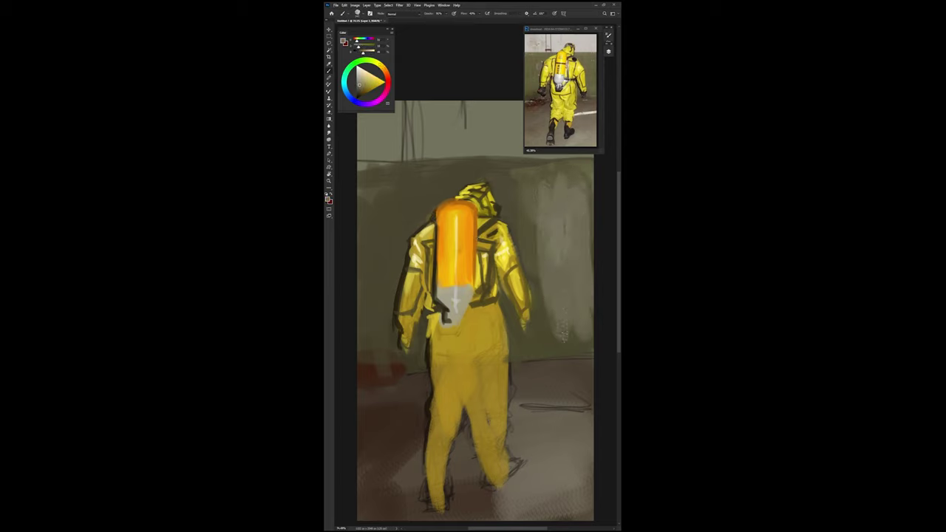
drag(362, 510, 495, 444)
drag(517, 362, 591, 355)
mouse_move(510, 170)
mouse_down()
mouse_move(574, 200)
mouse_move(563, 329)
mouse_up()
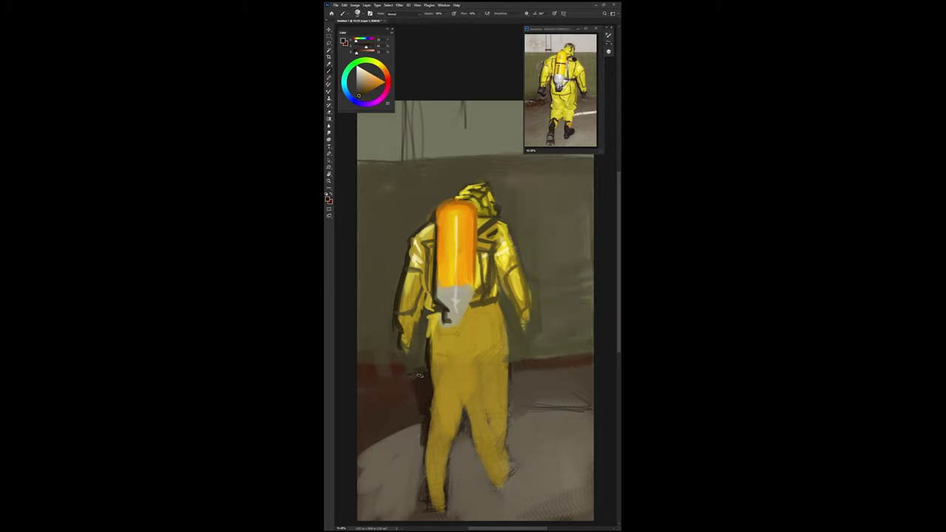
drag(418, 337, 432, 414)
- Shade the figure's left side and shoulders, then highlight waist, lower back and shoulder in light yellow
drag(473, 417, 481, 473)
drag(443, 200, 407, 248)
alt+click(470, 341)
drag(440, 349, 491, 341)
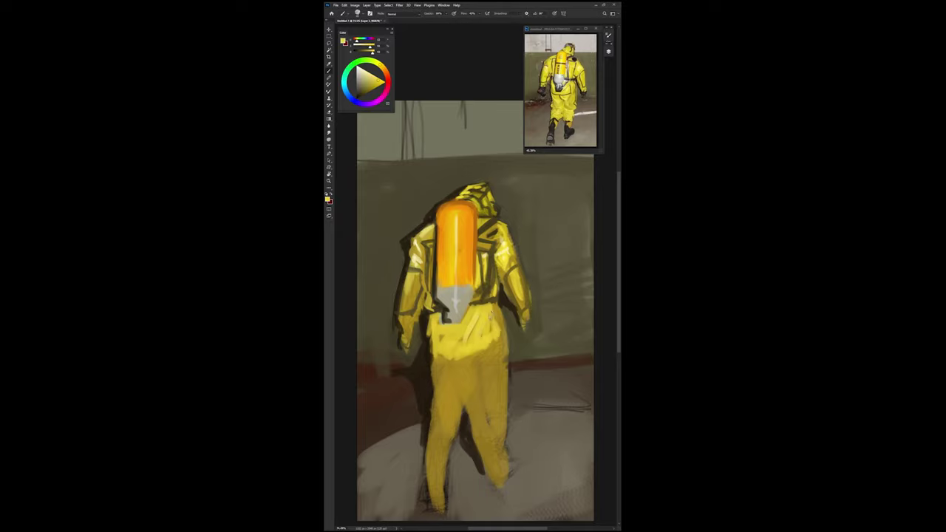
drag(482, 259, 485, 289)
drag(489, 354, 462, 393)
- Lighten the top and right walls with grey and darken the wall base
drag(571, 103, 362, 133)
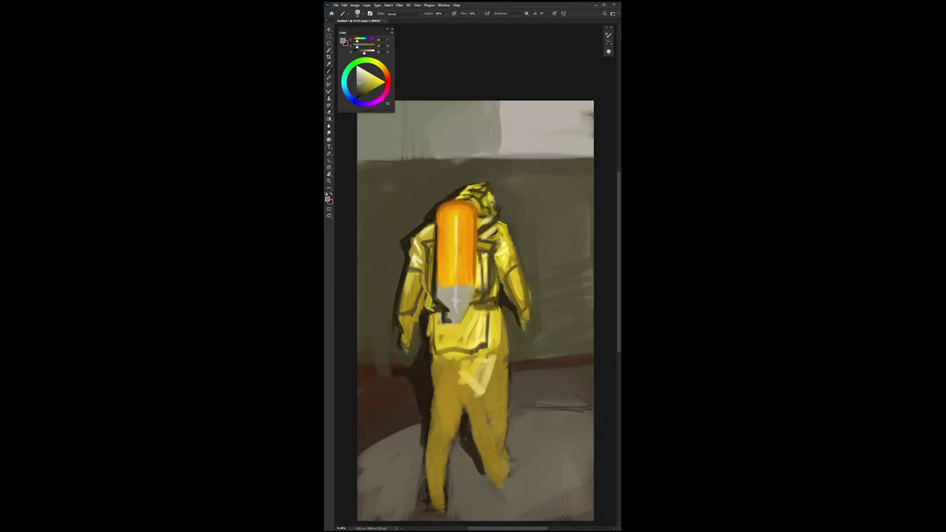
drag(503, 163, 584, 280)
drag(554, 244, 584, 289)
drag(533, 374, 569, 384)
drag(510, 363, 591, 359)
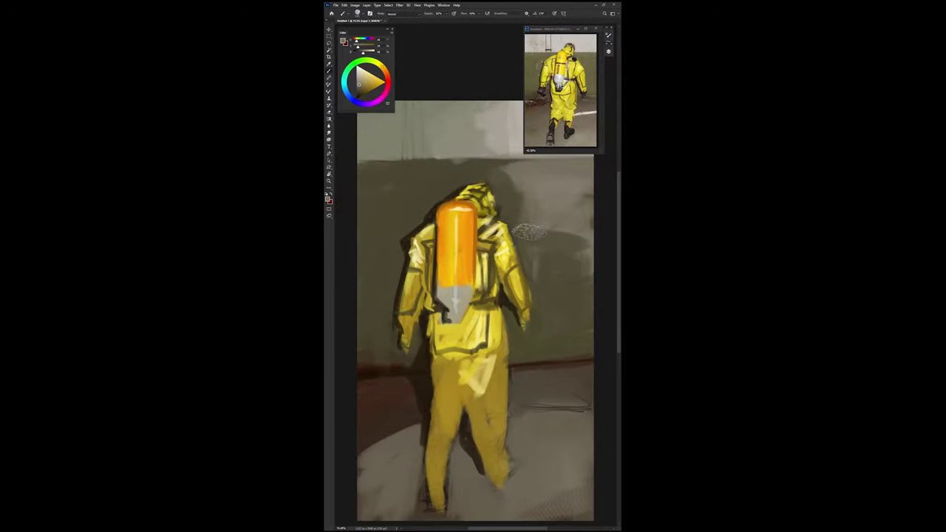
- Highlight the legs and right shoulder in yellow and paint a dark boot over the feet
drag(479, 398, 521, 496)
mouse_move(485, 471)
mouse_down()
mouse_move(510, 507)
mouse_move(520, 503)
mouse_up()
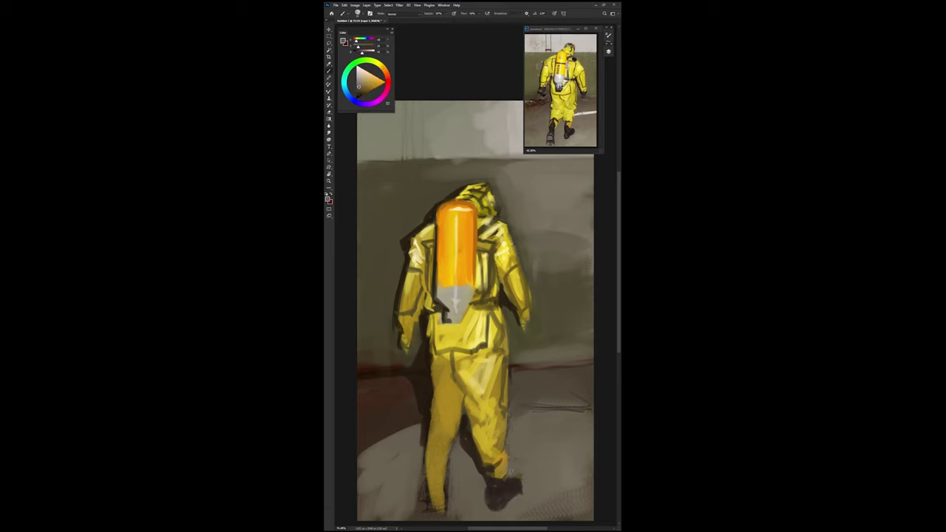
alt+click(518, 248)
mouse_move(517, 231)
mouse_down()
mouse_move(511, 264)
mouse_move(496, 269)
mouse_move(523, 311)
mouse_move(502, 281)
mouse_up()
alt+click(503, 213)
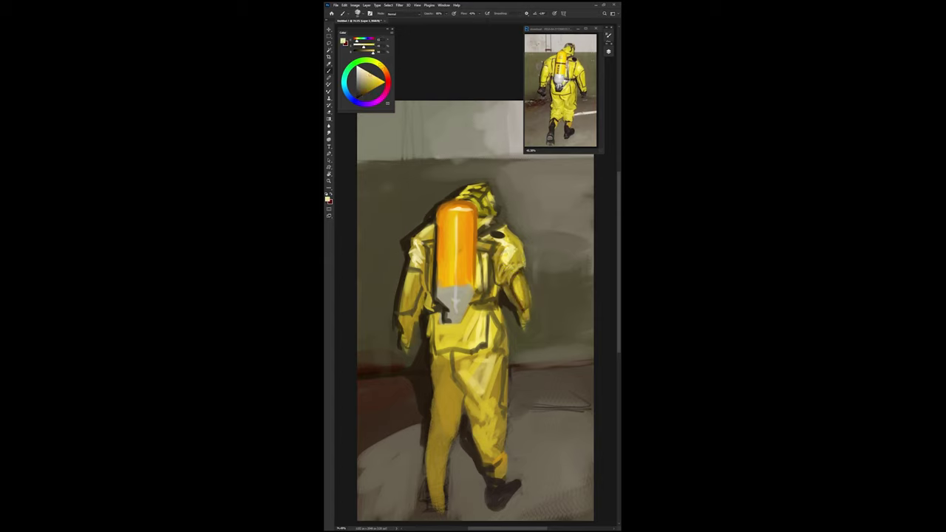
- Brighten the shoulders and arms in bright yellow and shade the tank's lower metal section
drag(429, 229, 412, 280)
drag(414, 238, 406, 308)
drag(518, 288, 508, 318)
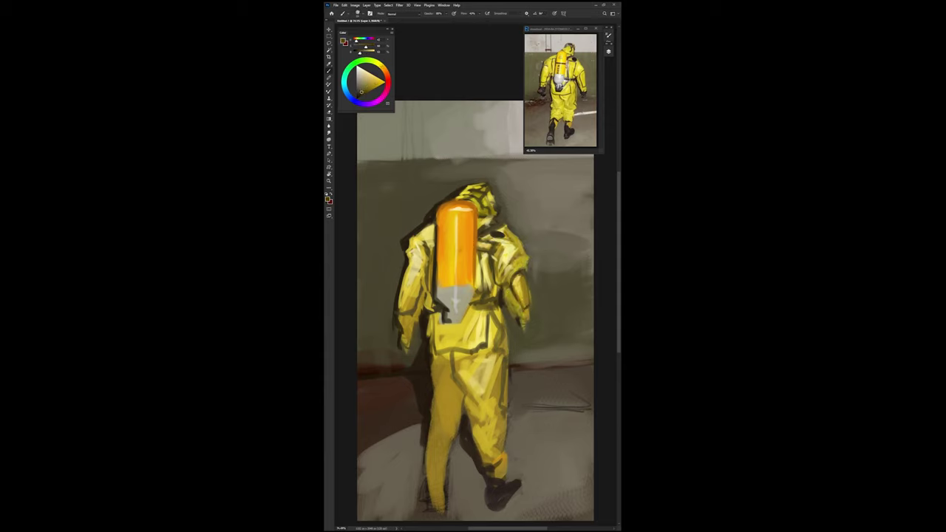
mouse_move(445, 311)
mouse_down()
mouse_move(470, 292)
mouse_move(510, 329)
mouse_up()
- Refine and darkly shade both arms and add a shadow under the tank
drag(529, 263, 532, 326)
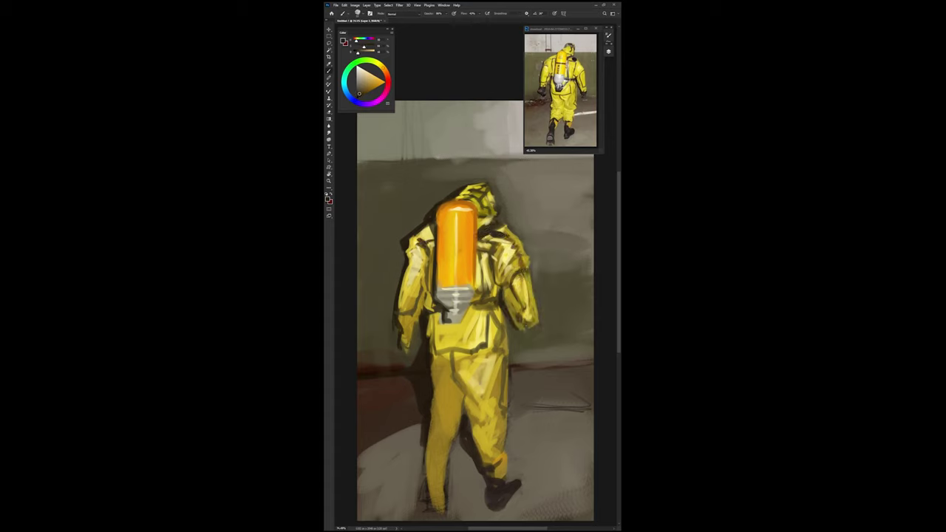
mouse_move(428, 251)
mouse_down()
mouse_move(426, 308)
mouse_move(399, 312)
mouse_up()
drag(399, 247, 392, 325)
drag(524, 274, 531, 331)
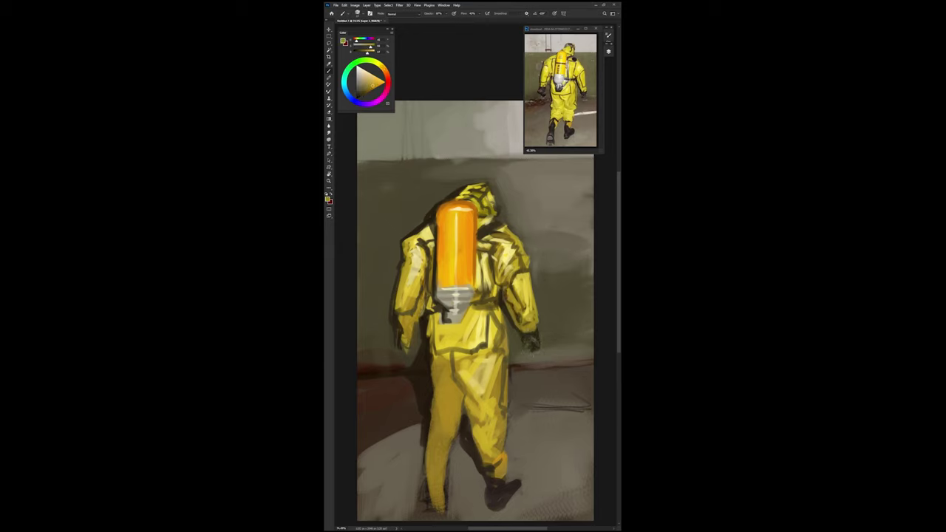
drag(408, 254, 423, 269)
drag(513, 273, 534, 307)
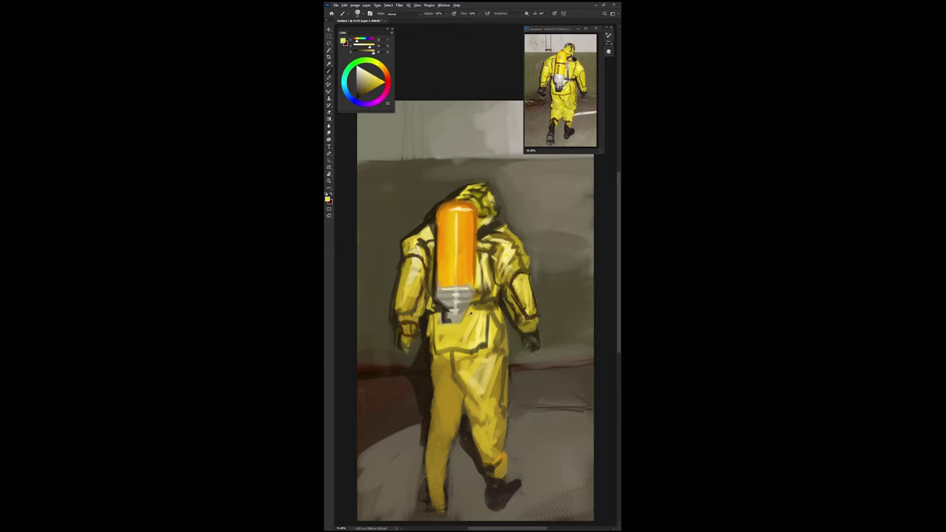
drag(443, 314, 465, 325)
- Brighten the suit below the tank and the top of the hood in light yellow
alt+click(458, 333)
drag(470, 322, 479, 340)
drag(477, 186, 510, 222)
alt+click(495, 215)
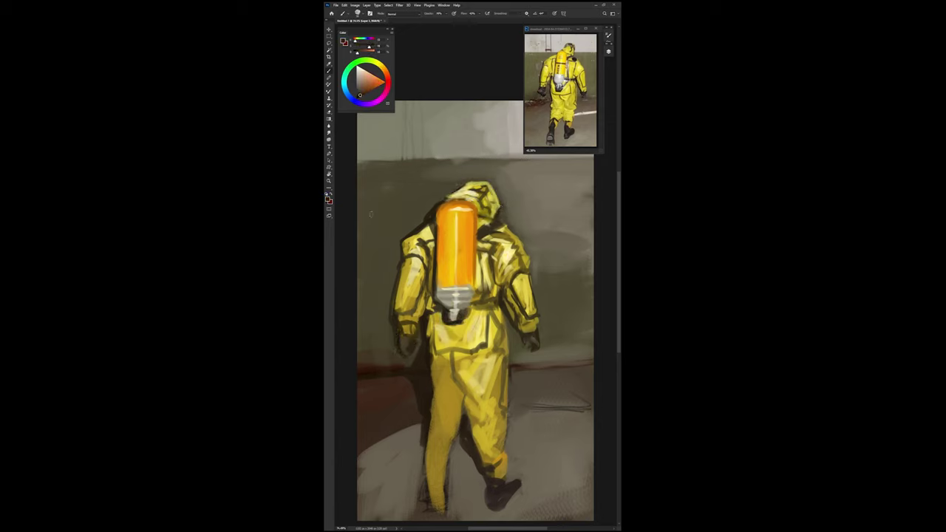
- Paint dark red floor stains, partly overpaint with grey, outline the legs, and band the tank
drag(360, 451, 422, 425)
drag(591, 376, 510, 415)
drag(591, 399, 443, 517)
drag(361, 458, 423, 427)
mouse_move(591, 362)
mouse_down()
mouse_move(510, 407)
mouse_move(587, 381)
mouse_up()
drag(361, 455, 422, 422)
mouse_move(425, 343)
mouse_down()
mouse_move(421, 399)
mouse_move(451, 339)
mouse_move(488, 358)
mouse_up()
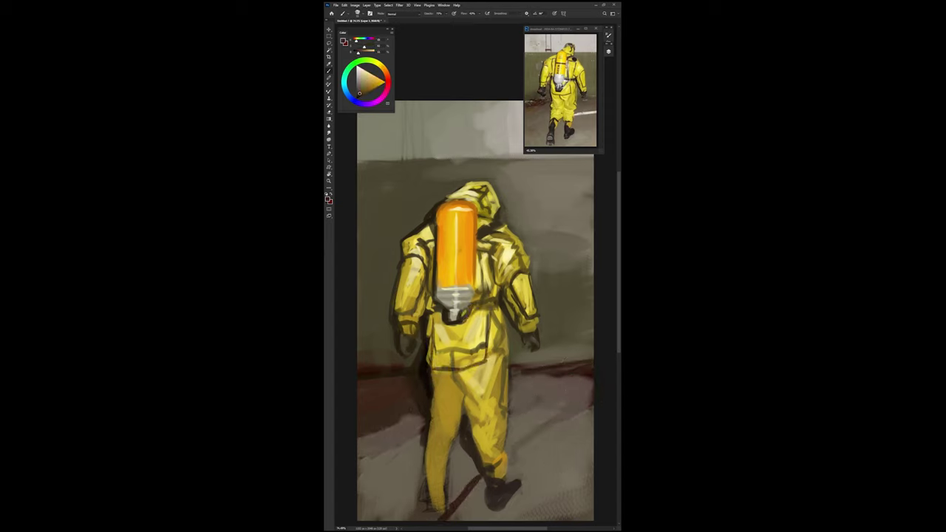
drag(437, 244, 474, 244)
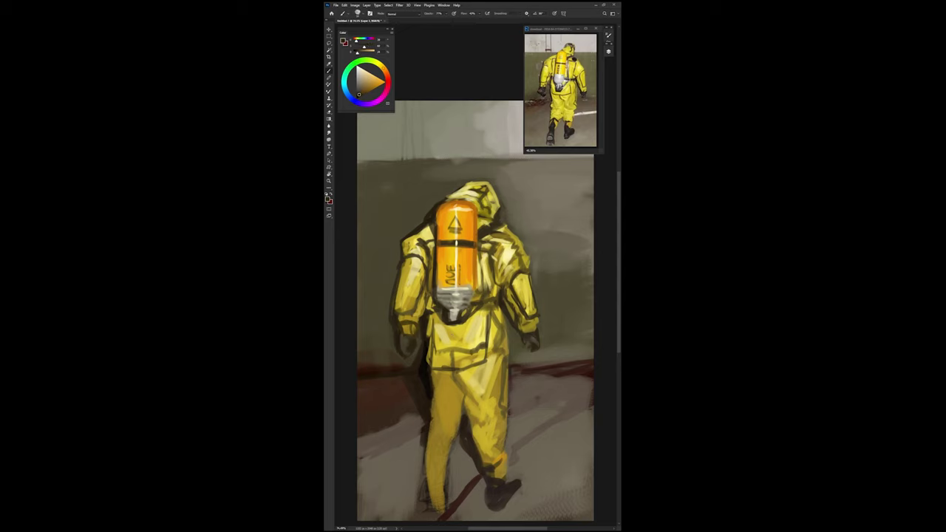
- Sample lighter suit yellows and highlight the right sleeve and both legs
alt+click(495, 320)
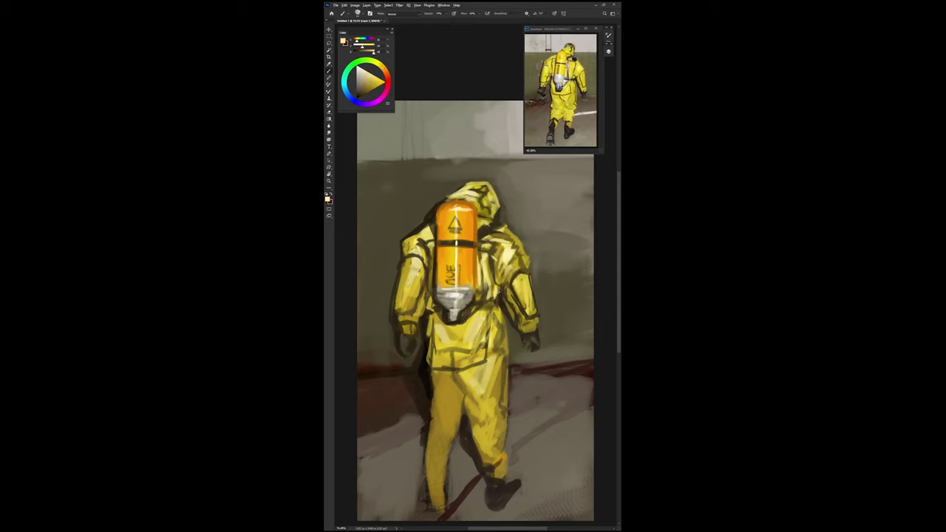
alt+click(476, 330)
drag(528, 279, 521, 319)
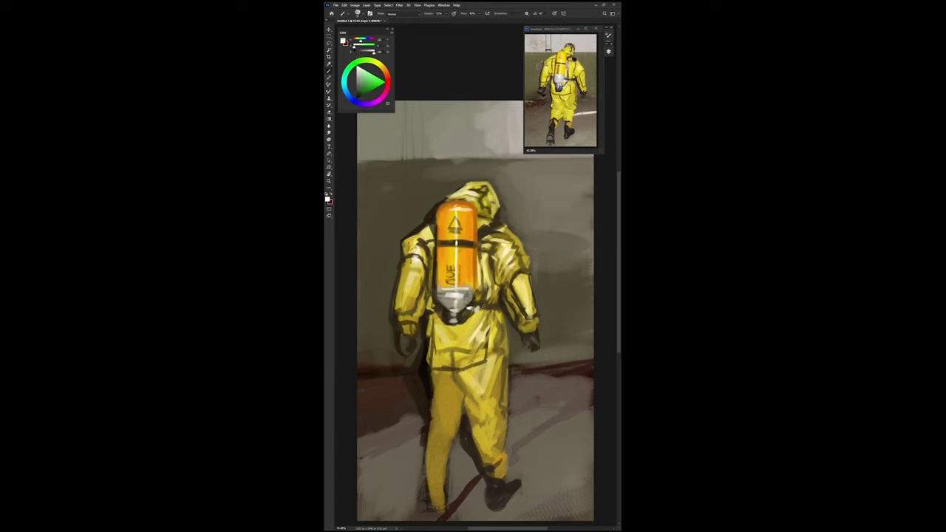
alt+click(430, 328)
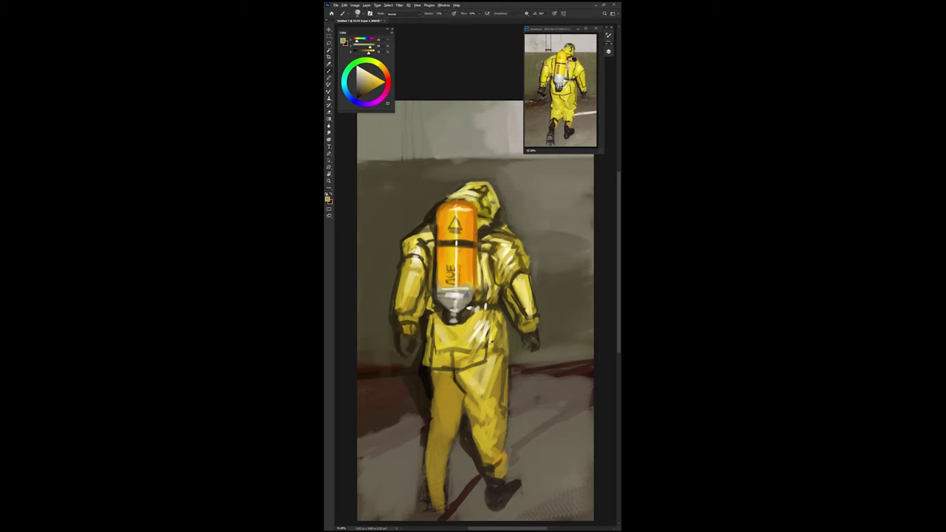
drag(431, 398, 430, 442)
drag(458, 411, 454, 452)
mouse_move(443, 374)
mouse_down()
mouse_move(444, 447)
mouse_move(497, 403)
mouse_up()
- Shade the right leg and add light highlights across the lower back, right side and right leg
mouse_move(473, 384)
mouse_down()
mouse_move(481, 436)
mouse_move(491, 414)
mouse_up()
alt+click(507, 253)
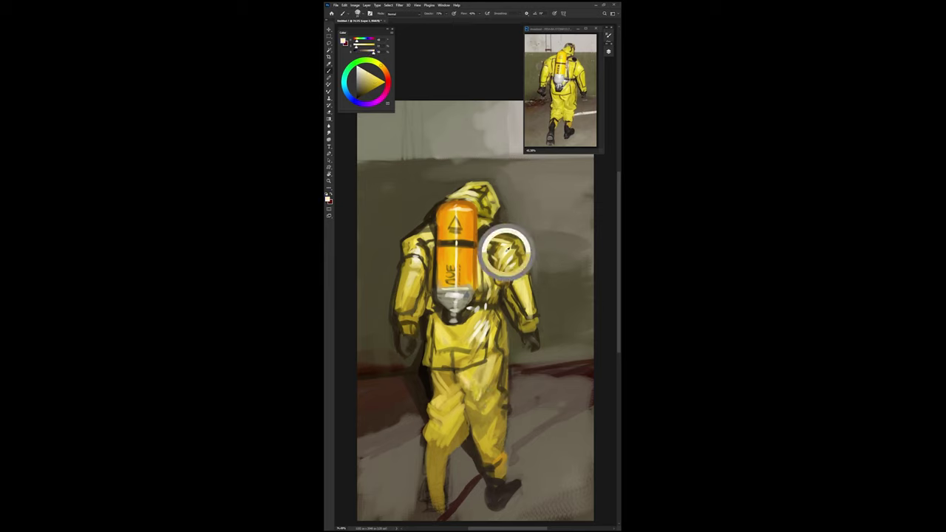
mouse_move(491, 369)
mouse_down()
mouse_move(469, 332)
mouse_move(435, 321)
mouse_up()
alt+click(479, 401)
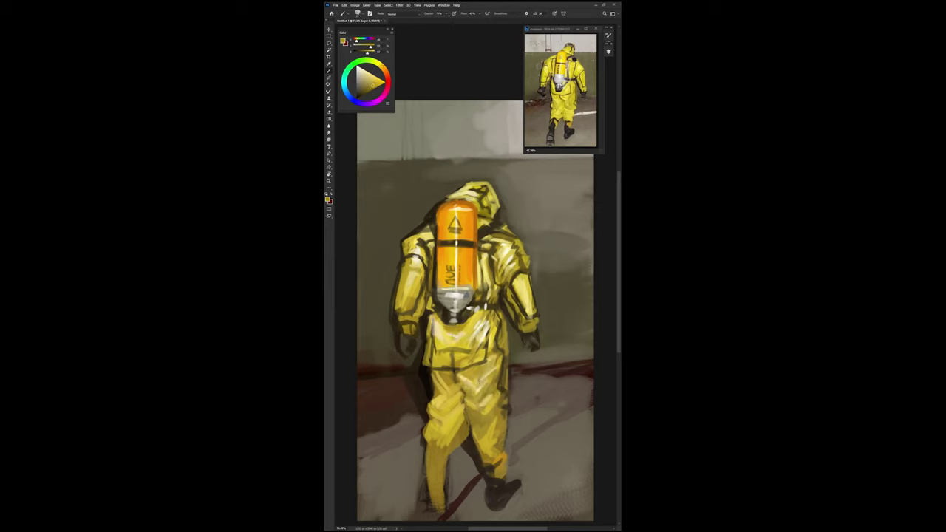
drag(508, 320, 476, 466)
mouse_move(499, 418)
mouse_down()
mouse_move(480, 449)
mouse_move(451, 462)
mouse_up()
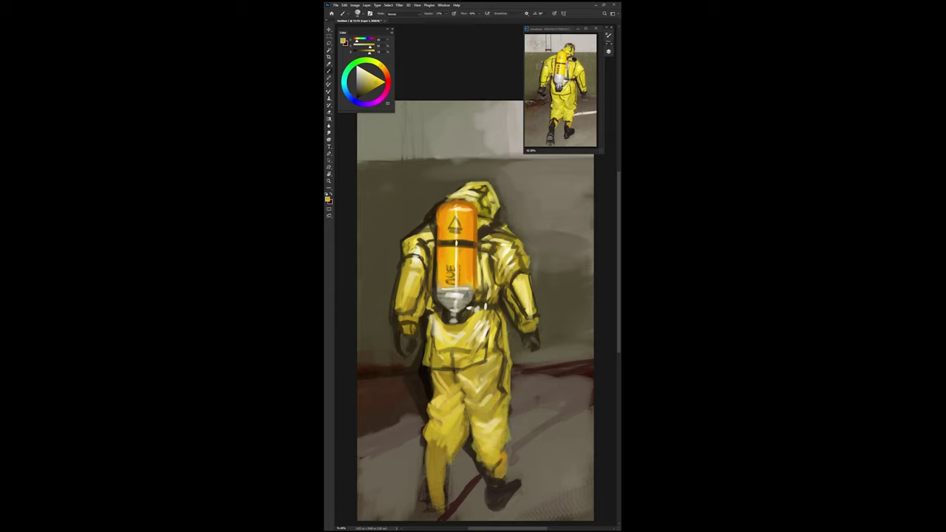
- Move the reference photo left, repaint the lower right leg yellow, and darken the lower left leg and boot
drag(562, 28, 375, 122)
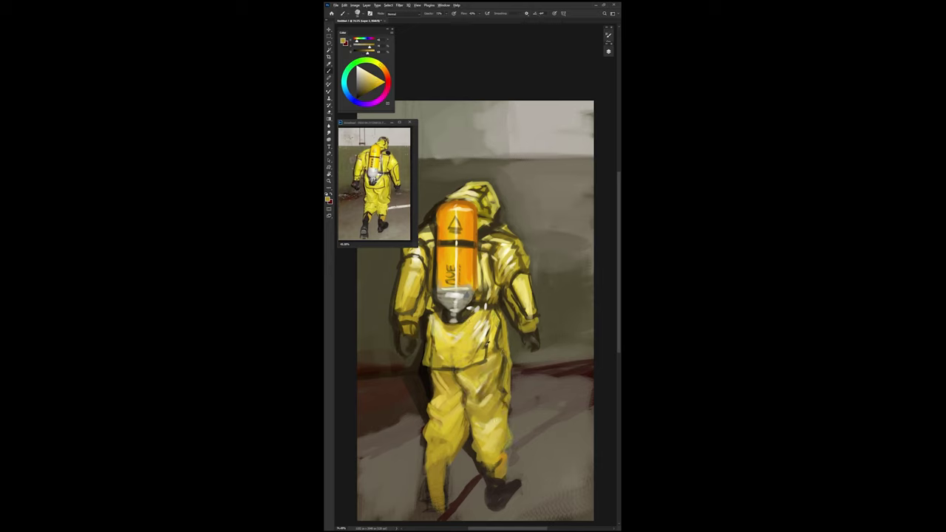
alt+click(476, 425)
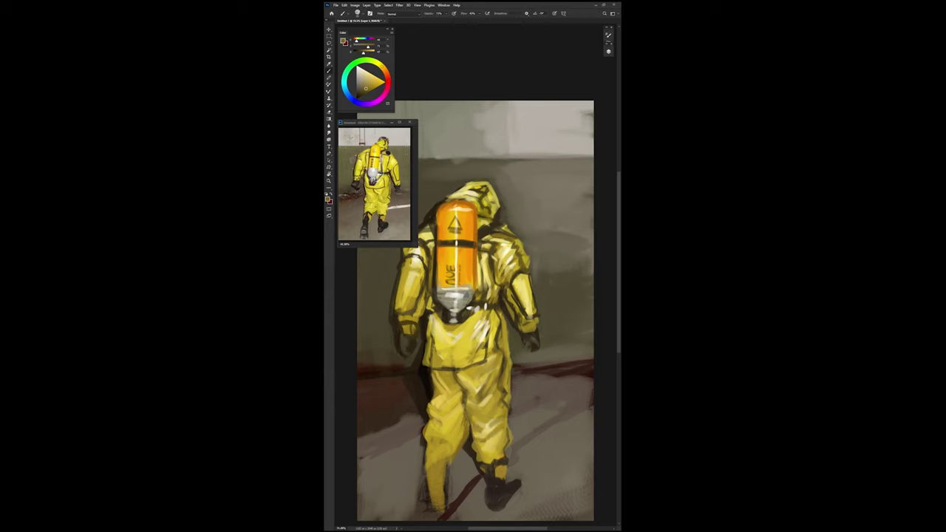
mouse_move(492, 408)
mouse_down()
mouse_move(491, 455)
mouse_move(473, 452)
mouse_up()
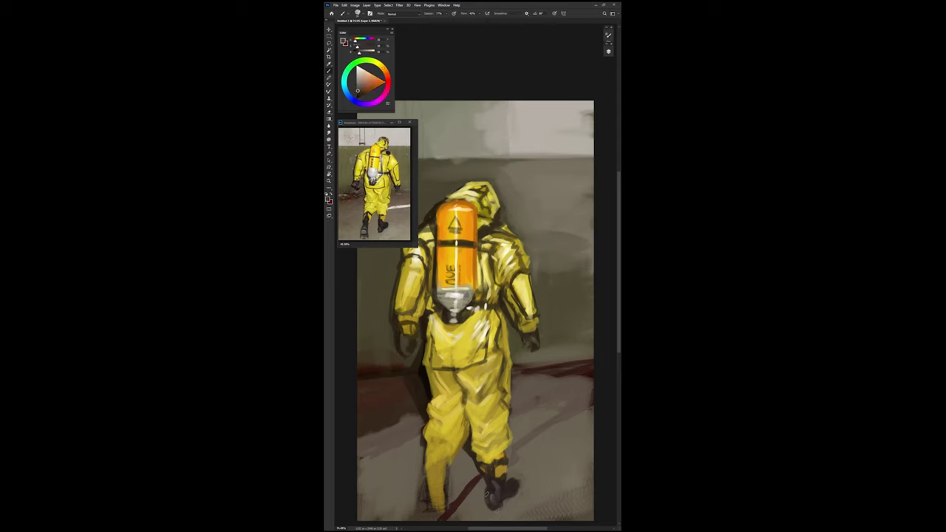
drag(428, 452, 445, 467)
mouse_move(452, 454)
mouse_down()
mouse_move(425, 480)
mouse_move(433, 512)
mouse_up()
alt+click(432, 487)
drag(455, 436, 425, 473)
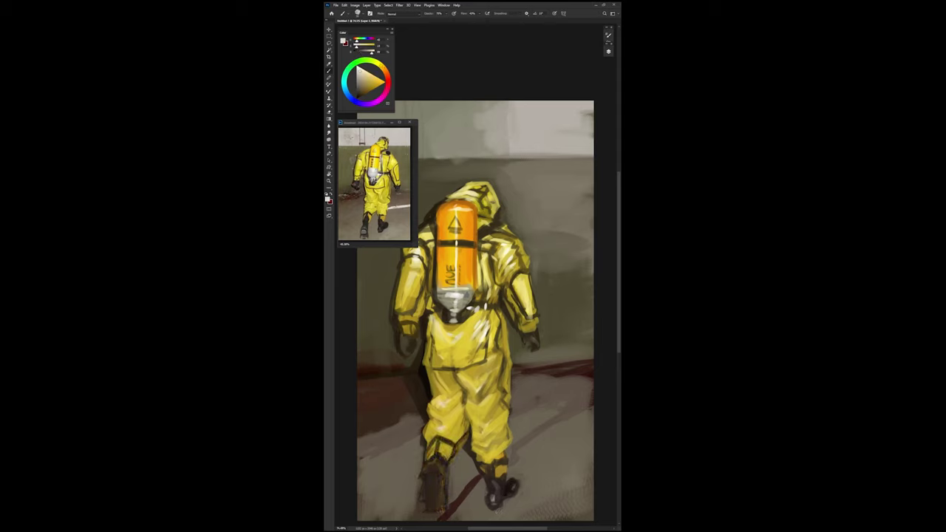
- Highlight the left hip and upper thigh and move the reference photo above the painting
drag(441, 316, 433, 359)
drag(446, 368, 430, 395)
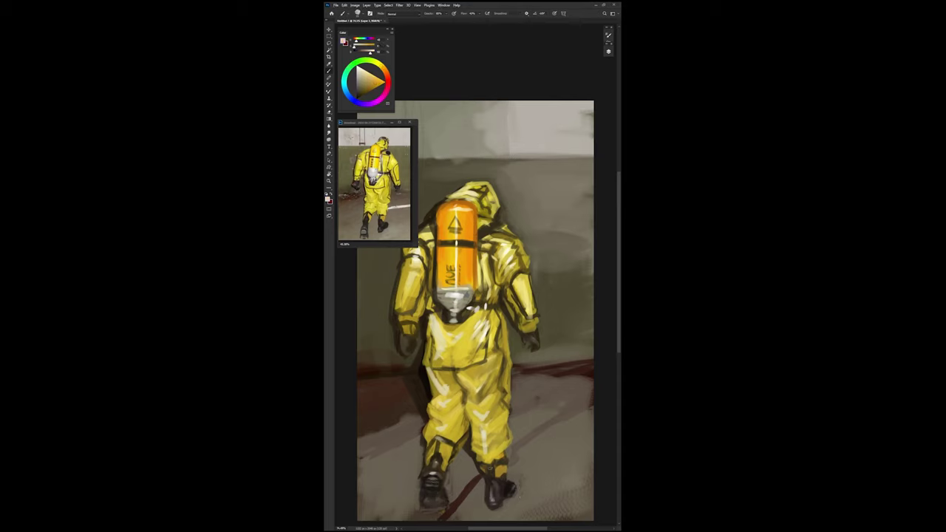
drag(362, 122, 502, 34)
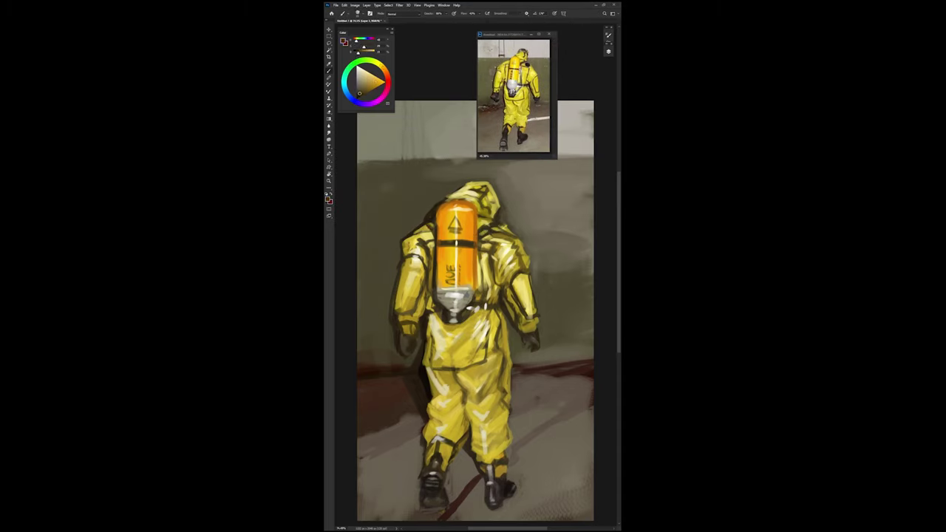
- Add dark shading strokes on the legs and near the hood, shifting the reference photo
drag(508, 387, 499, 451)
drag(479, 426, 471, 451)
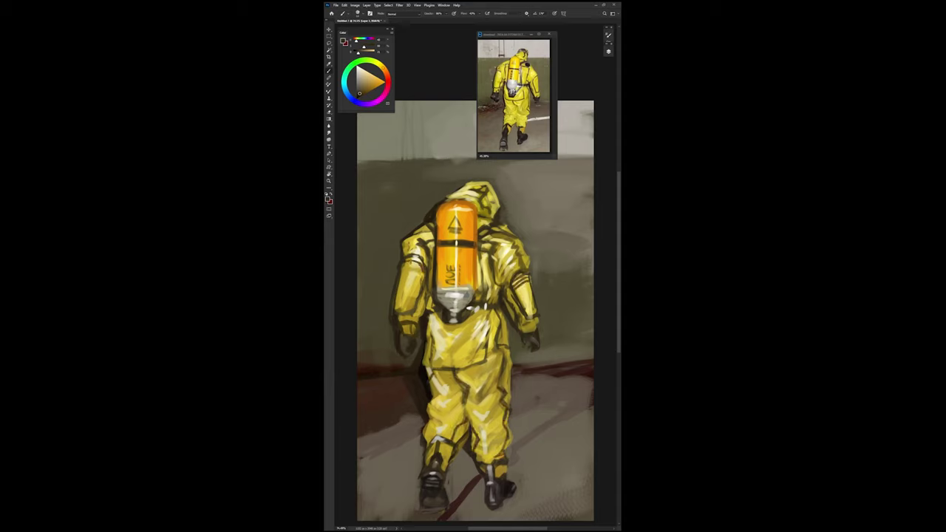
drag(482, 255, 484, 288)
drag(448, 185, 488, 199)
mouse_move(517, 34)
mouse_down()
mouse_move(552, 44)
mouse_move(437, 49)
mouse_move(369, 375)
mouse_move(458, 37)
mouse_up()
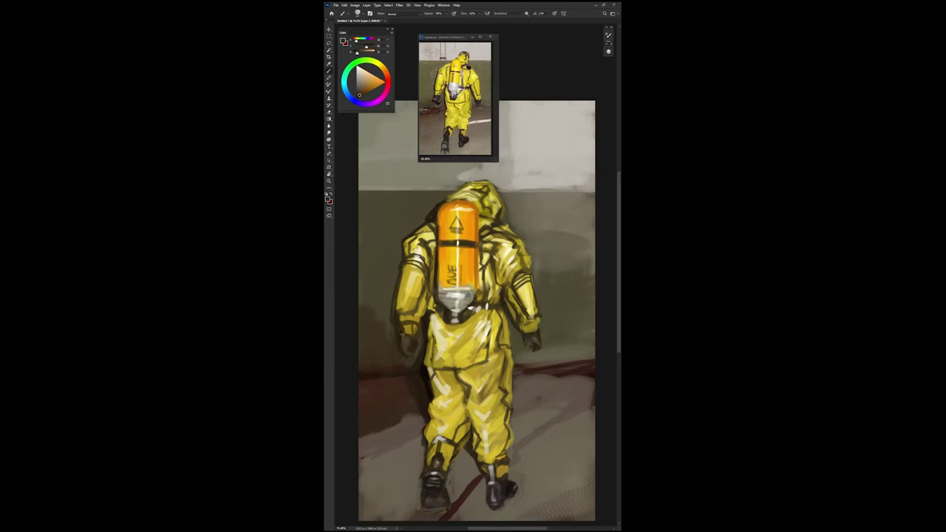
- Darken the right wall, rework the wall-floor line, and lighten the floor
drag(517, 362, 595, 359)
drag(562, 244, 577, 269)
drag(517, 199, 594, 273)
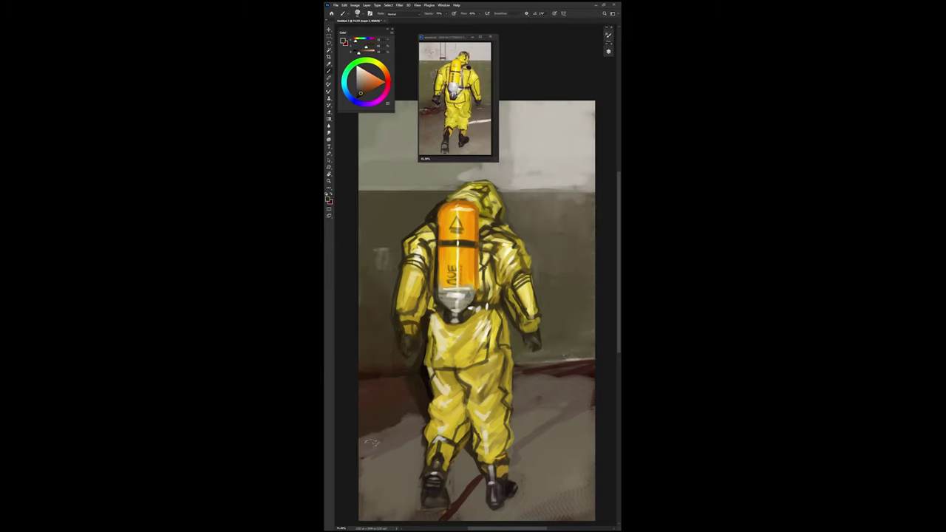
drag(363, 517, 421, 414)
drag(526, 458, 595, 442)
drag(495, 518, 595, 481)
drag(362, 517, 392, 455)
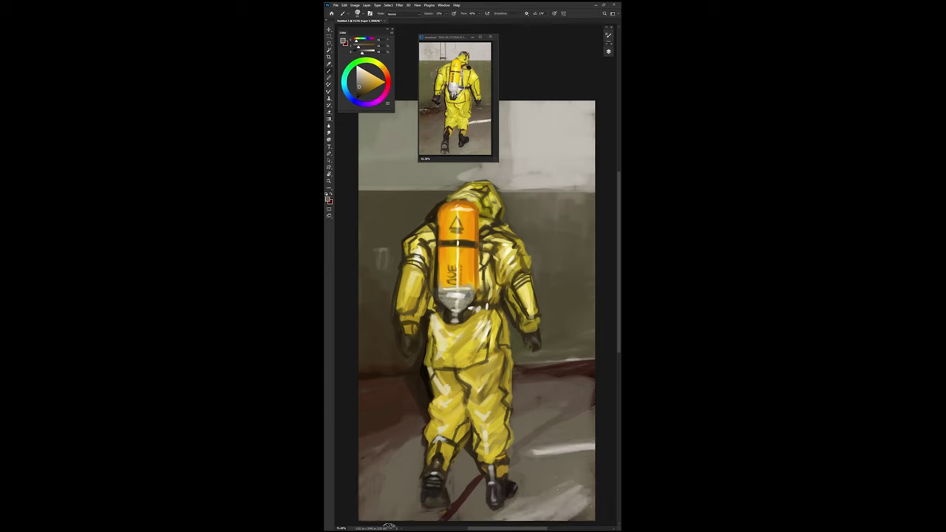
- Paint a thin dark line and reddish stains along the wall base
drag(519, 392, 584, 387)
drag(511, 370, 584, 375)
mouse_move(522, 388)
mouse_down()
mouse_move(595, 378)
mouse_move(554, 374)
mouse_move(595, 384)
mouse_up()
- Undo the stray yellow strokes and paint a dark red band along the right wall's base
key(ctrl+z)
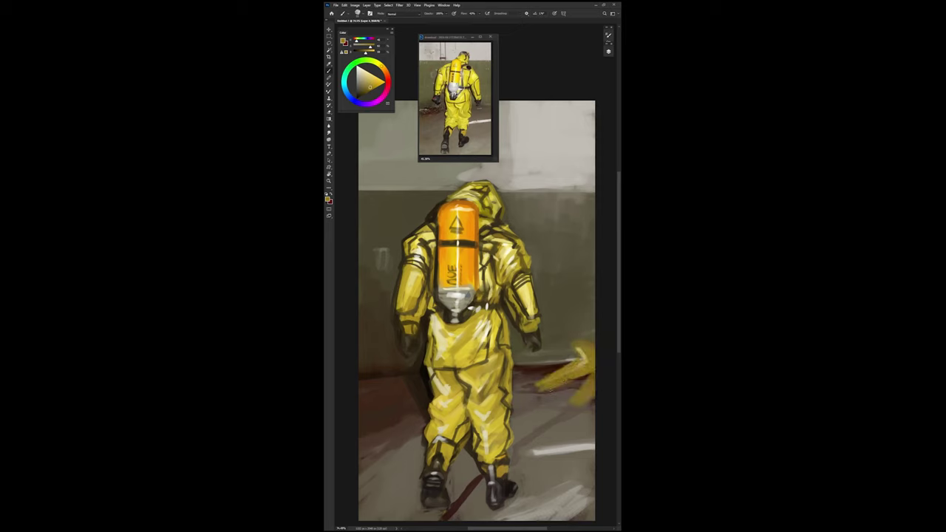
key(ctrl+z)
click(369, 83)
mouse_move(516, 377)
mouse_down()
mouse_move(595, 384)
mouse_move(595, 360)
mouse_up()
click(359, 89)
- Add dark vertical strokes and straight panel lines outlining a door on the right wall
drag(575, 281, 577, 322)
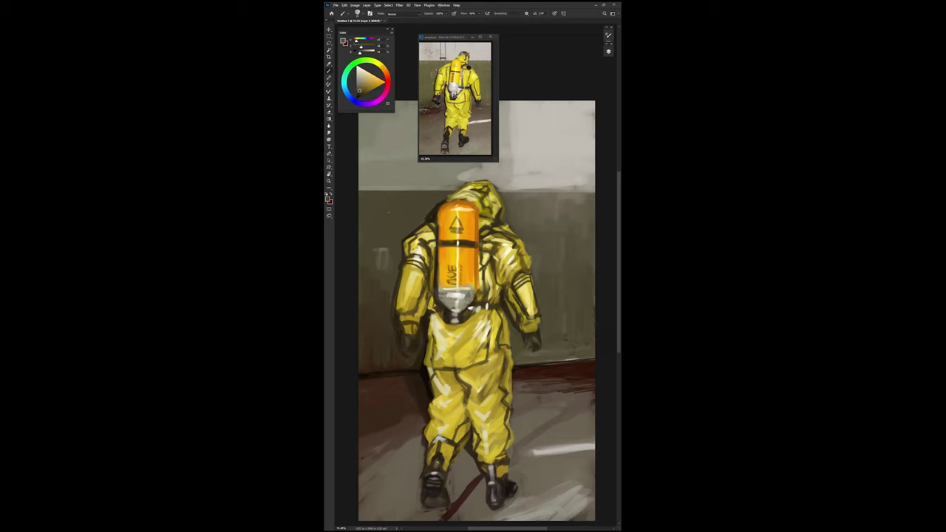
click(366, 88)
mouse_move(542, 100)
mouse_down()
mouse_move(542, 353)
mouse_move(554, 259)
mouse_up()
drag(555, 231, 594, 232)
drag(542, 136, 542, 290)
- Sample the floor red and stretch wall spatter into longer, darker blood drips
alt+click(580, 389)
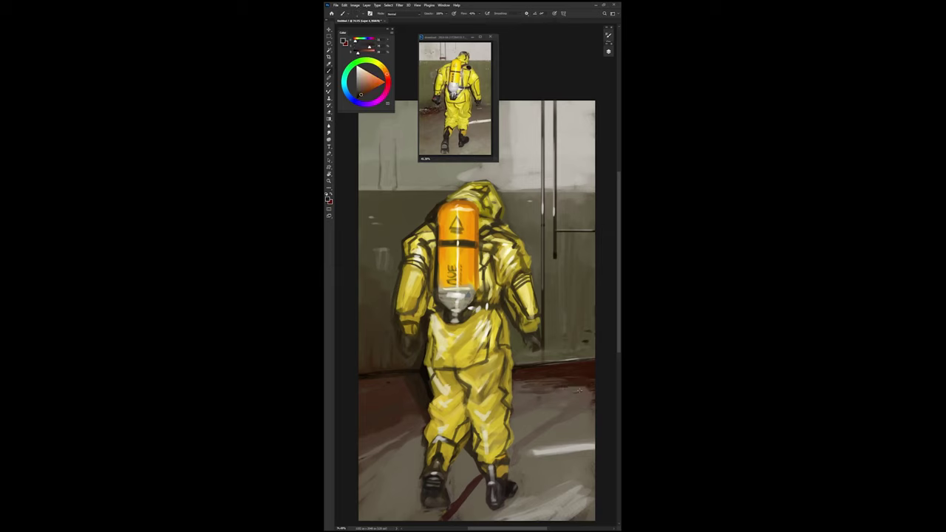
click(561, 268)
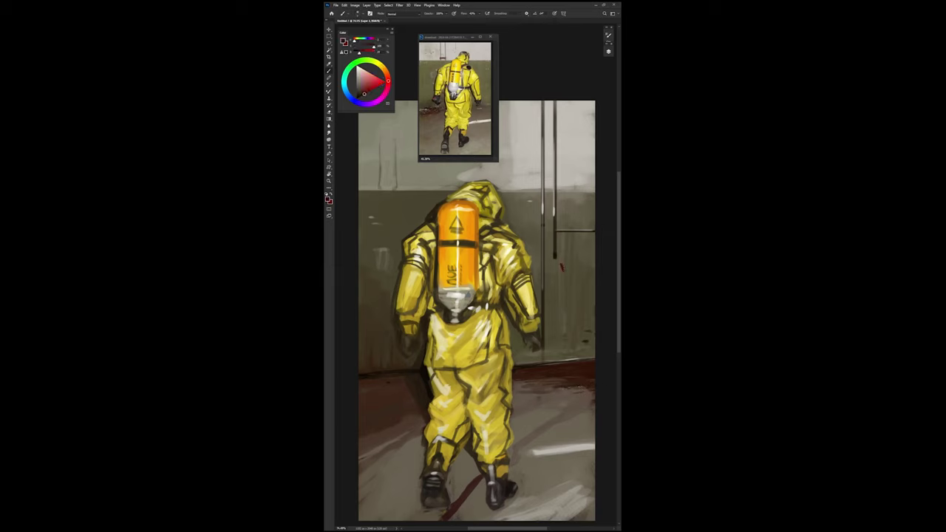
drag(563, 262, 579, 359)
drag(567, 326, 567, 348)
drag(561, 266, 561, 290)
drag(575, 283, 576, 305)
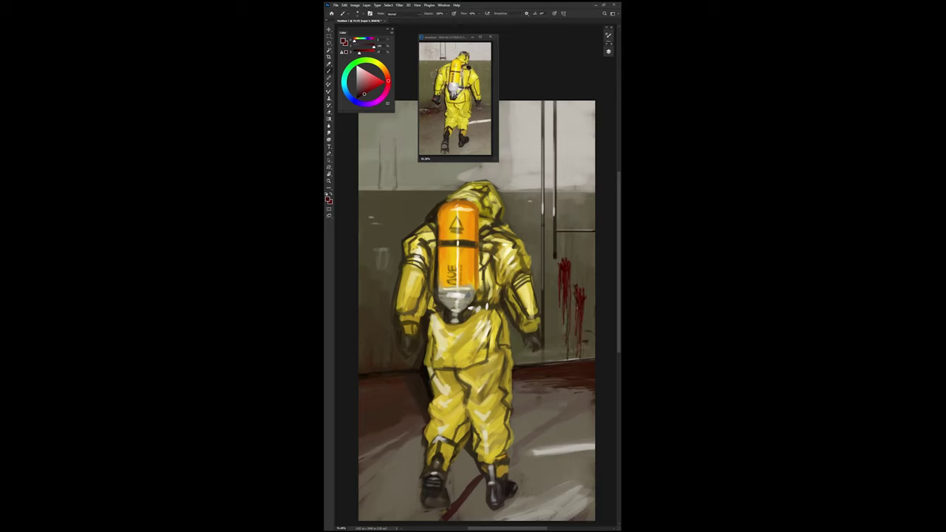
key(F7)
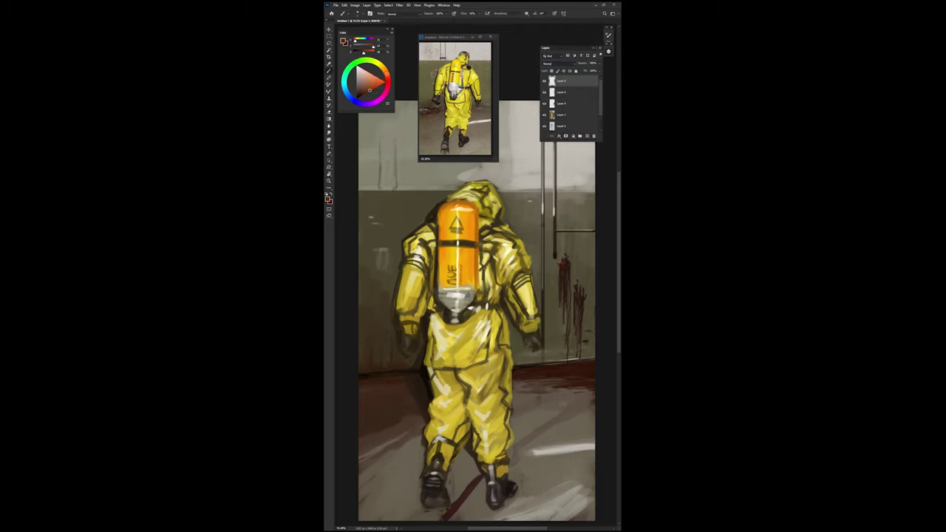
- Paint a blood pool on the lower-right floor; try dark claw strokes at upper left, then undo
drag(515, 382, 588, 403)
drag(569, 361, 596, 338)
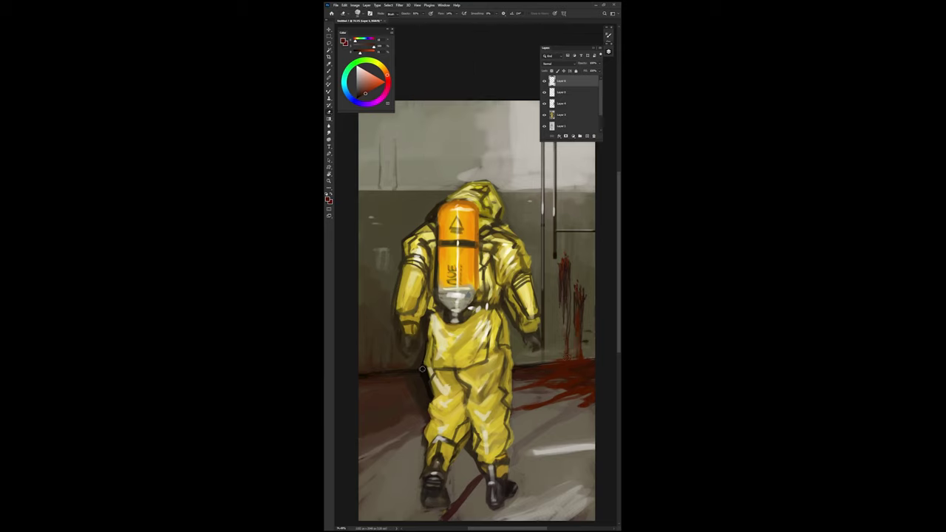
drag(416, 109, 426, 161)
mouse_move(366, 111)
mouse_down()
mouse_move(405, 188)
mouse_move(358, 238)
mouse_up()
key(ctrl+z)
key(ctrl+z)
key(ctrl+z)
key(ctrl+z)
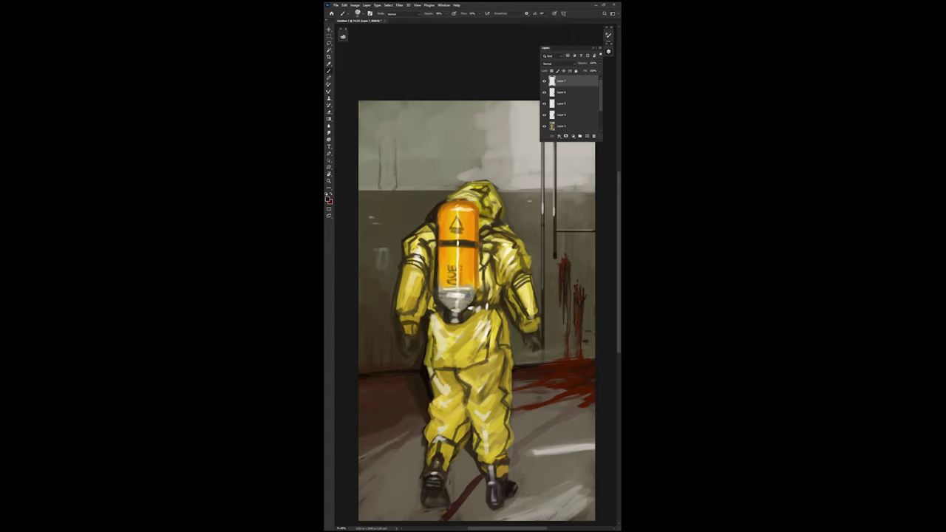
- Try a dark doorway and eyed creature shape at left, then erase and undo them
mouse_move(373, 129)
mouse_down()
mouse_move(377, 366)
mouse_move(381, 185)
mouse_move(377, 281)
mouse_up()
drag(390, 211, 393, 362)
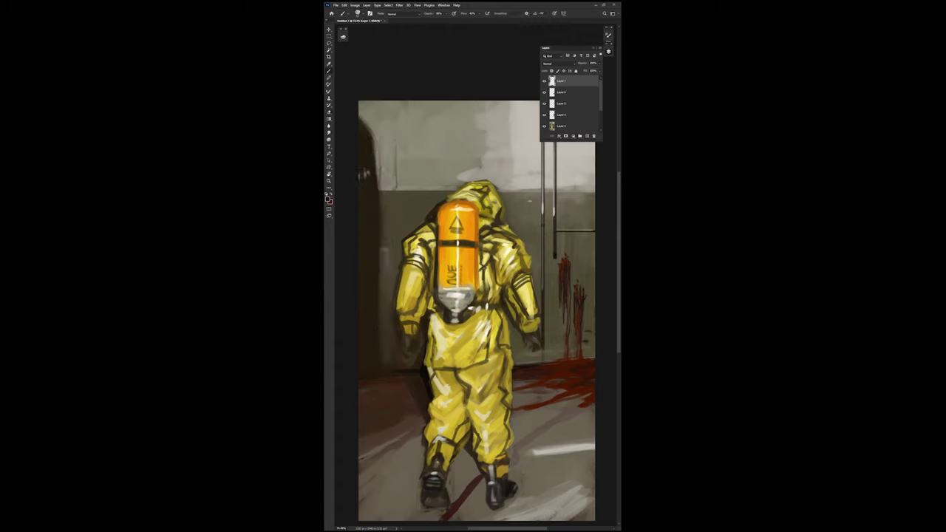
click(364, 154)
key(e)
drag(360, 196, 364, 362)
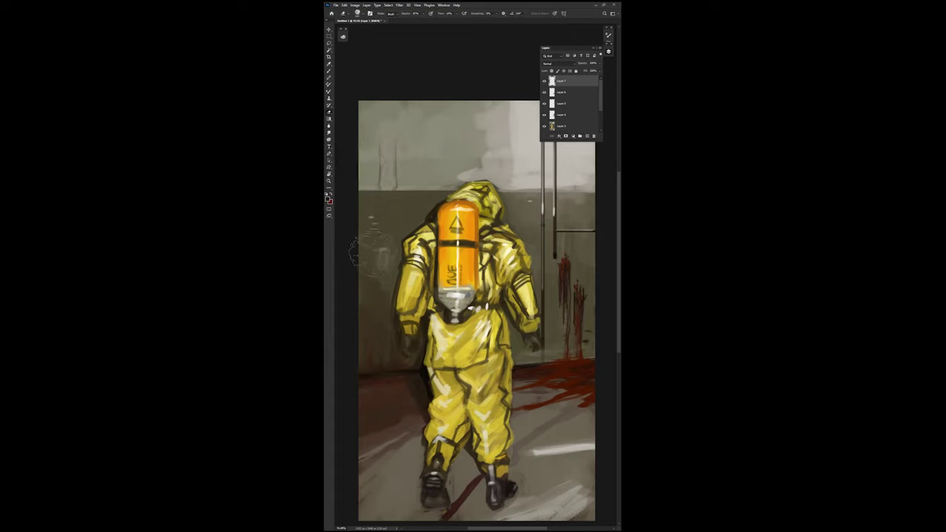
mouse_move(436, 155)
mouse_down()
mouse_move(417, 111)
mouse_move(440, 163)
mouse_move(442, 155)
mouse_move(425, 211)
mouse_move(443, 191)
mouse_up()
key(b)
drag(418, 157, 418, 193)
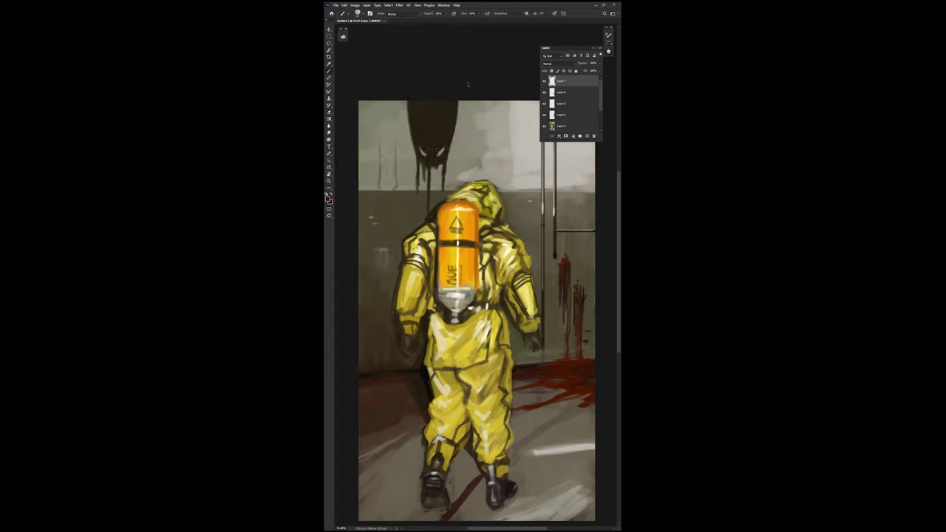
key(ctrl+z)
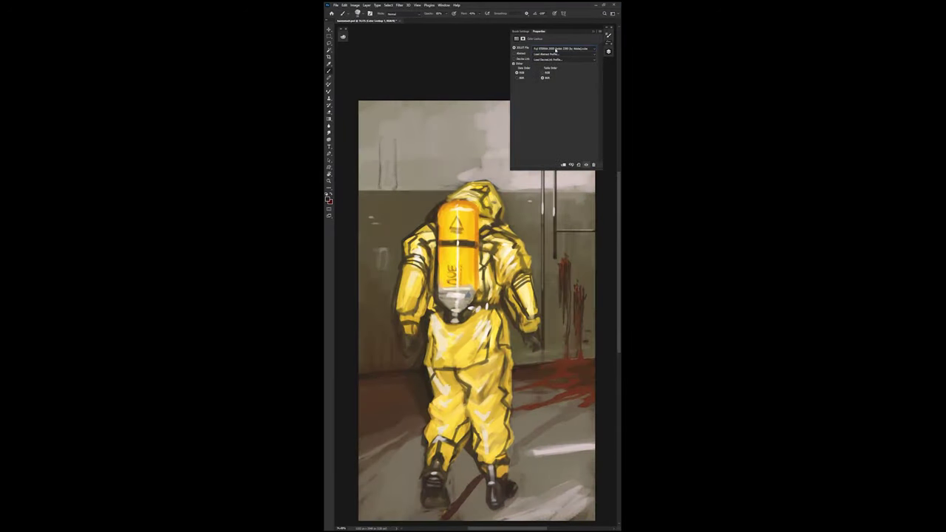
- Pick a Color Lookup 3DLUT and mask warm light back onto the tank and helmet
key(Down)
key(Down)
key(Down)
key(Down)
key(Down)
key(Down)
key(Down)
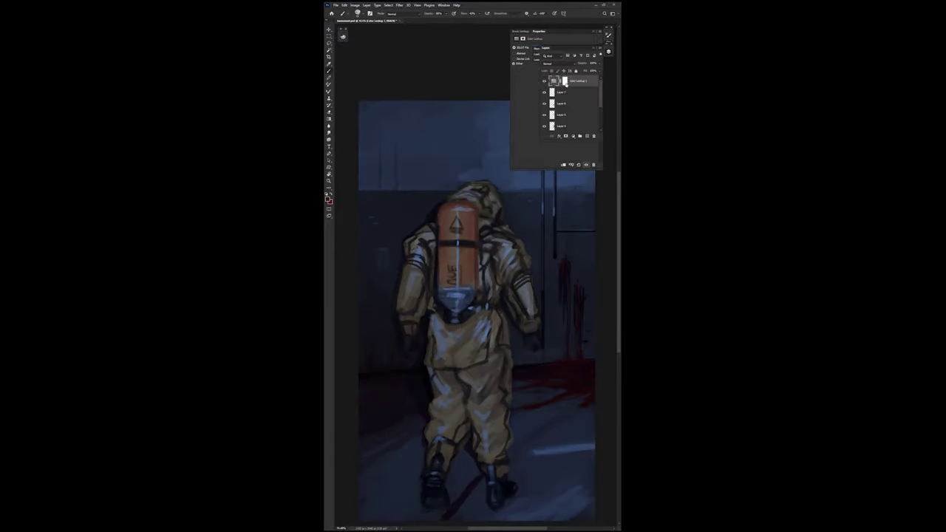
click(565, 81)
drag(455, 218, 465, 292)
mouse_move(477, 196)
mouse_down()
mouse_move(522, 214)
mouse_move(563, 292)
mouse_up()
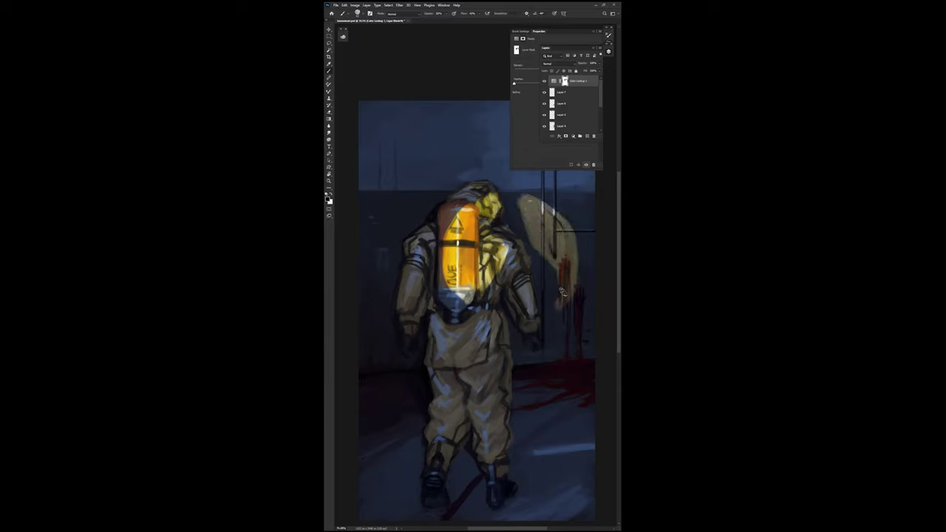
mouse_move(551, 244)
mouse_down()
mouse_move(525, 196)
mouse_move(576, 311)
mouse_up()
drag(569, 266, 573, 340)
- Mask in a bright wall light crescent and warm light on shoulder, arm and floor blood
drag(473, 273, 481, 325)
drag(518, 281, 502, 251)
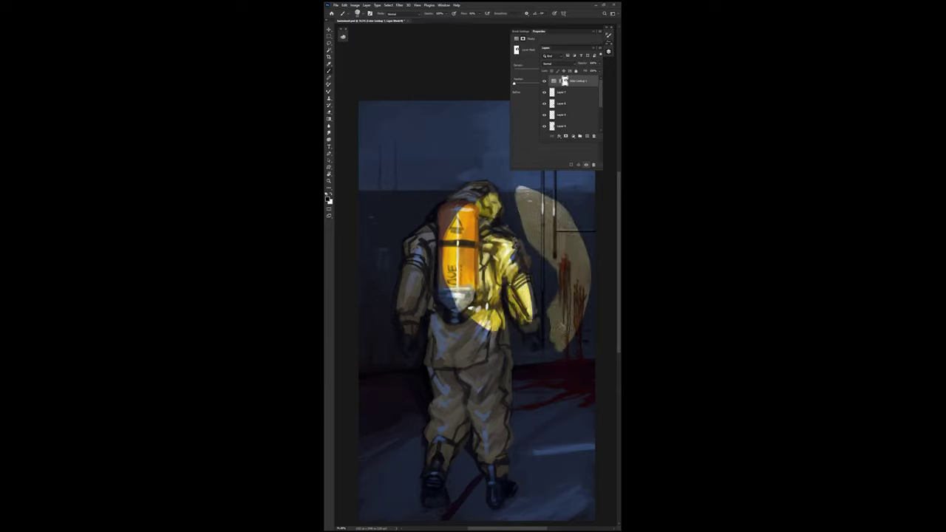
drag(488, 192, 521, 251)
drag(526, 188, 562, 373)
drag(495, 329, 510, 277)
drag(517, 277, 532, 340)
drag(473, 214, 466, 317)
- Erase mask along the arm edge and tank-shoulder seam, then brighten the crescent's right edge
key(e)
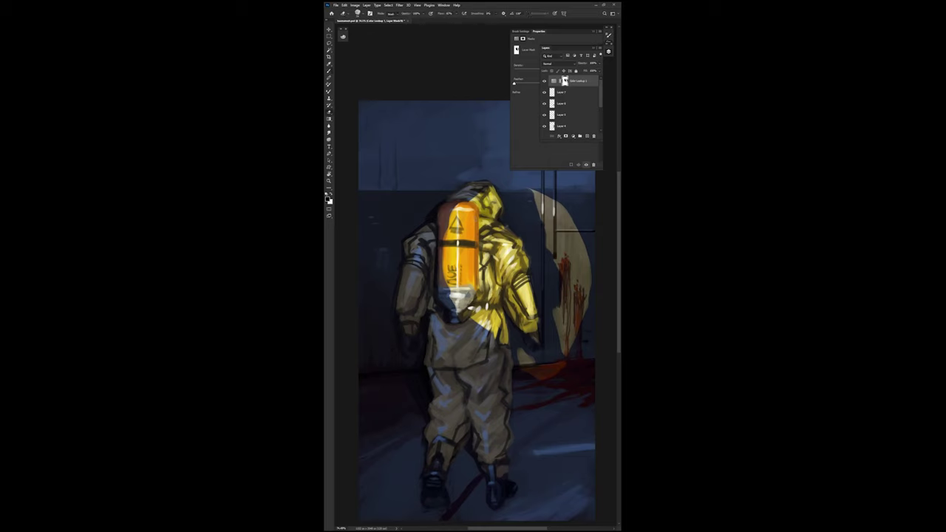
drag(493, 189, 521, 248)
drag(530, 278, 528, 336)
drag(483, 218, 475, 314)
drag(478, 273, 464, 310)
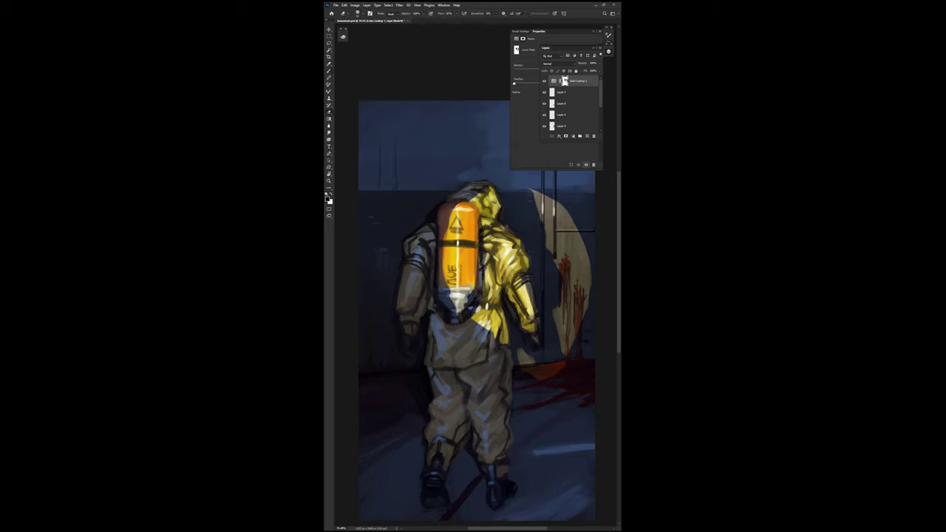
key(b)
drag(584, 274, 573, 351)
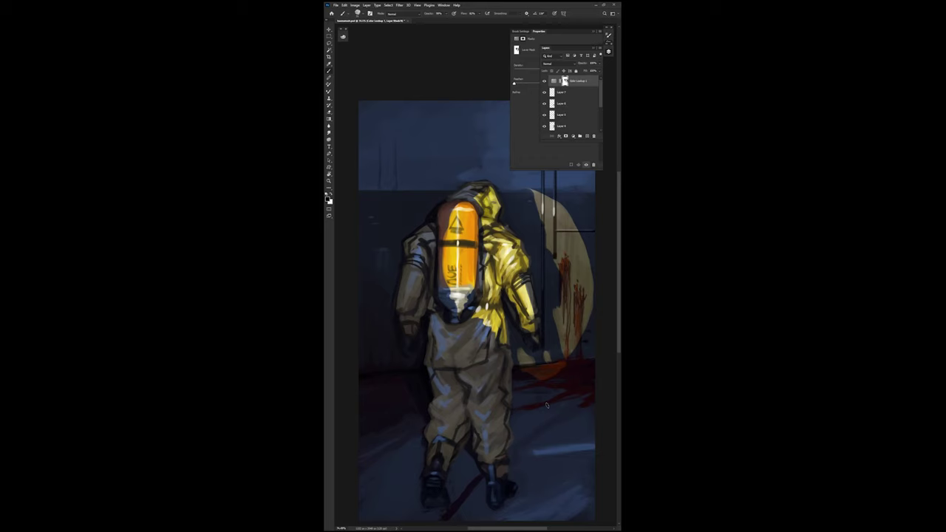
- Paint two small red eyes at upper left on a new layer
key(ctrl+shift+alt+n)
key(F6)
click(399, 80)
drag(367, 216, 375, 221)
drag(404, 215, 395, 221)
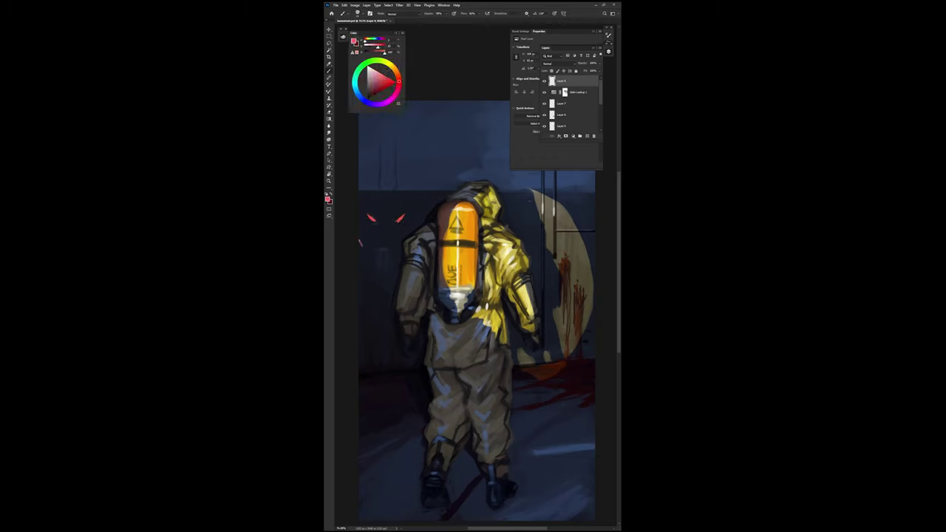
- Touch up the red eye marks, adjust the eyes layer, and zoom out to the whole painting
key(e)
drag(386, 254, 388, 268)
drag(375, 214, 366, 221)
key(b)
key(v)
click(556, 64)
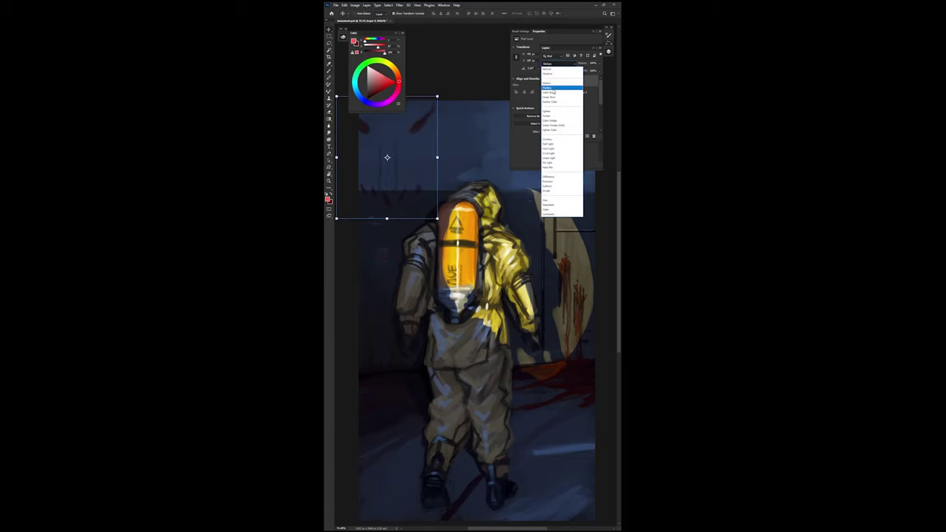
key(Delete)
key(b)
key(ctrl+minus)
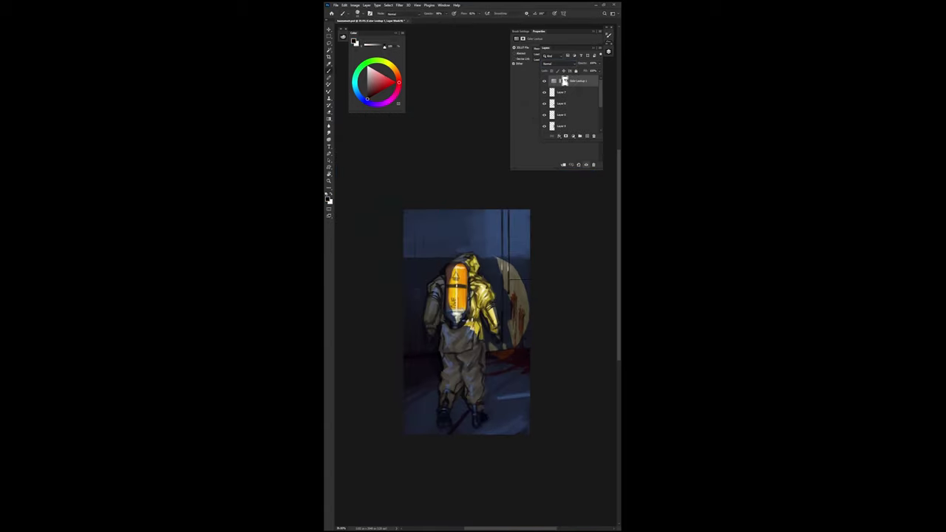
- Try the Median noise filter, cancel it, and apply Add Noise instead
click(400, 5)
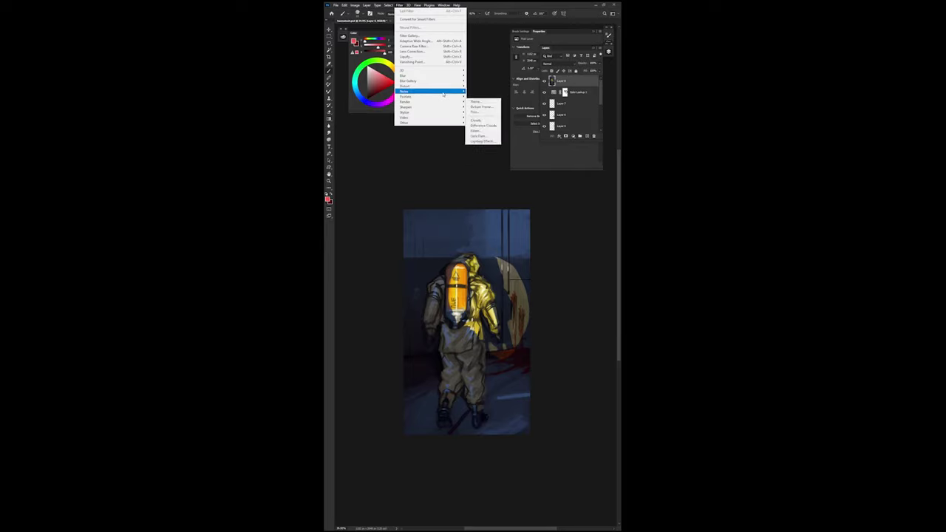
click(473, 126)
key(Escape)
click(399, 5)
click(480, 88)
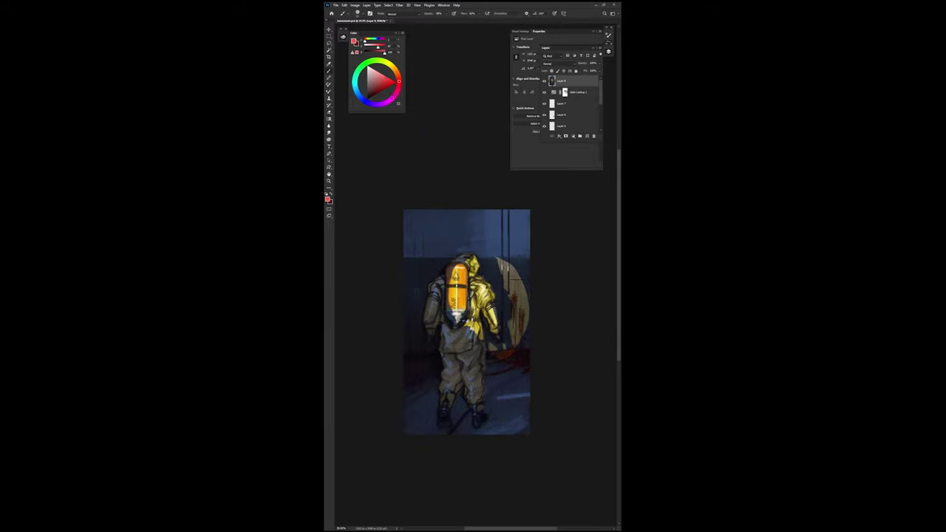
- Add a second Color Lookup adjustment using the Fuji F125 Kodak 2393 3DLUT
click(573, 136)
click(583, 207)
click(562, 48)
click(571, 91)
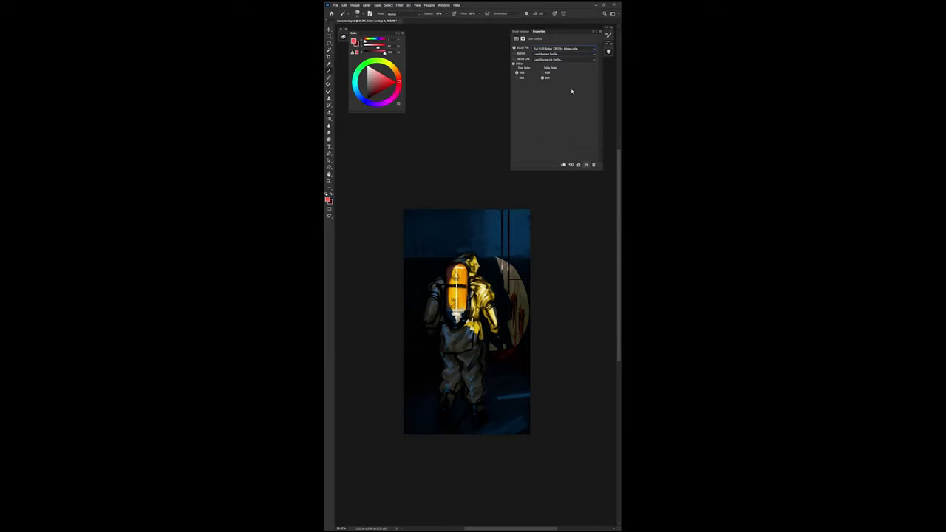
- Step the second Color Lookup's 3DLUT to the next LUT for a lighter teal look
key(Down)
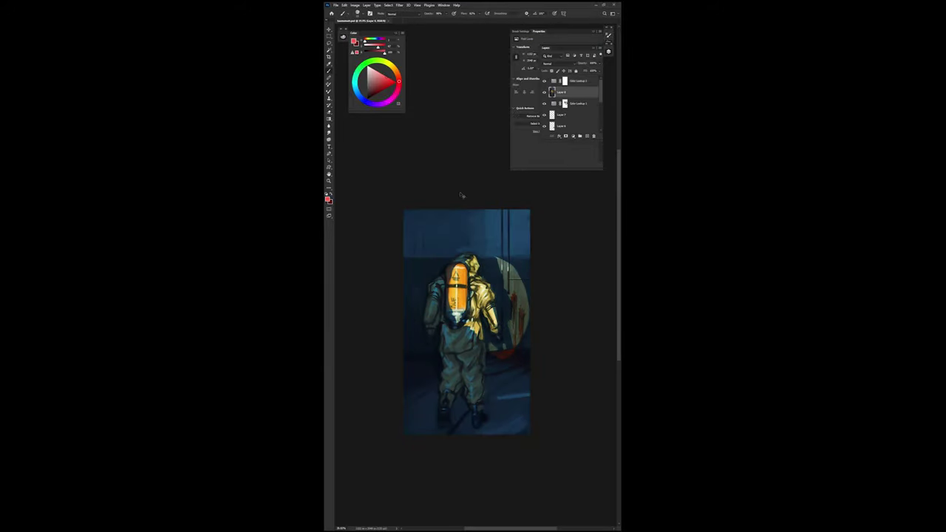